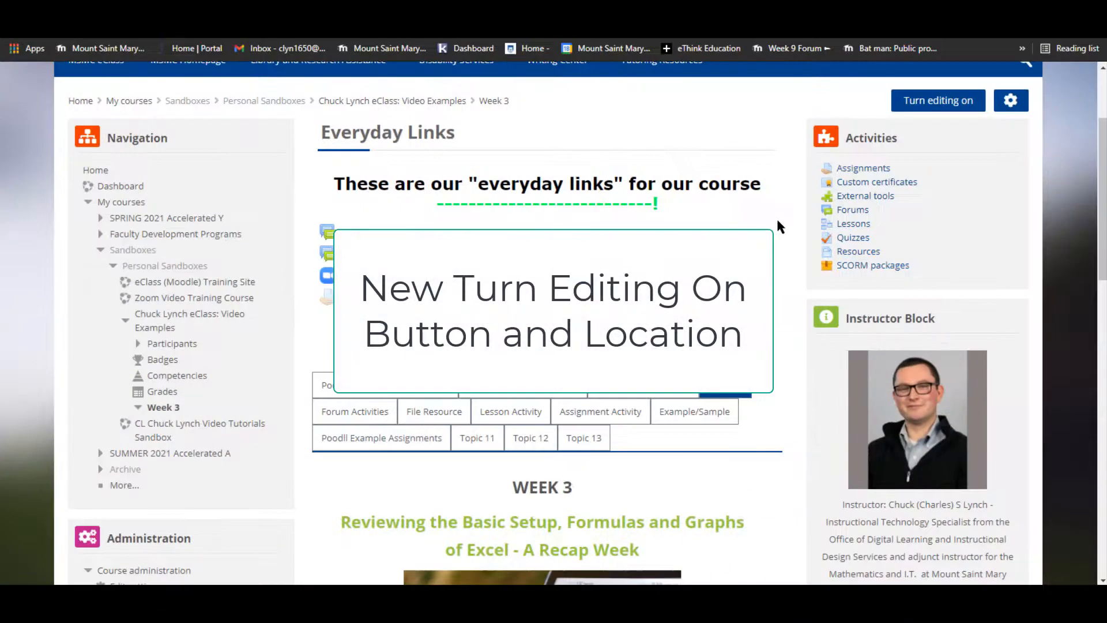
# Turn on editing for the Week 3 course page.
pyautogui.scroll(1, 778, 226)
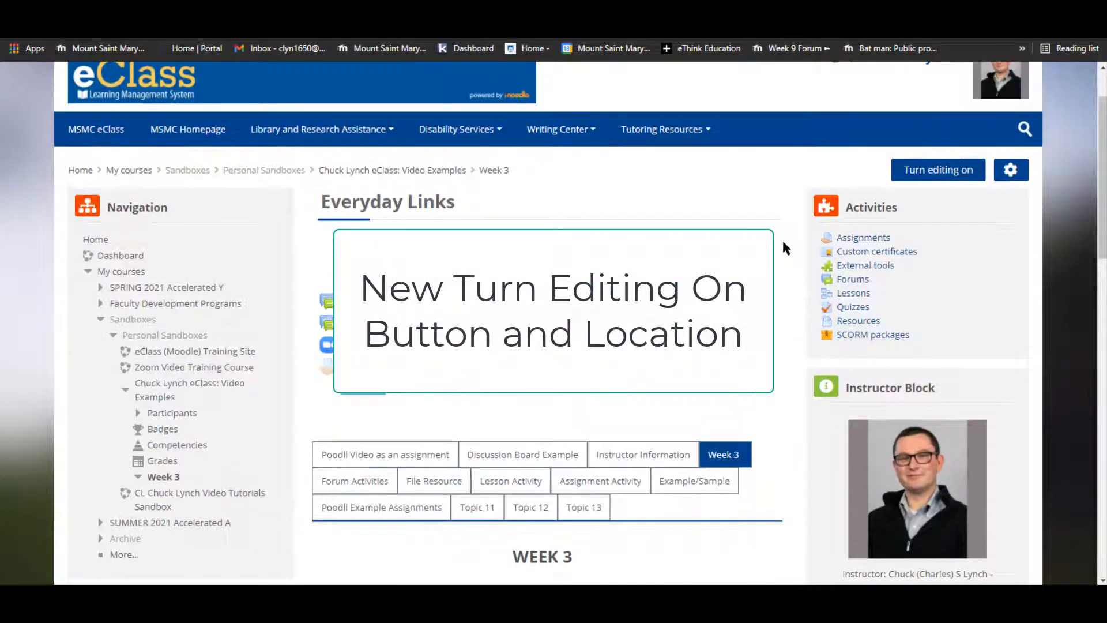
pyautogui.click(938, 173)
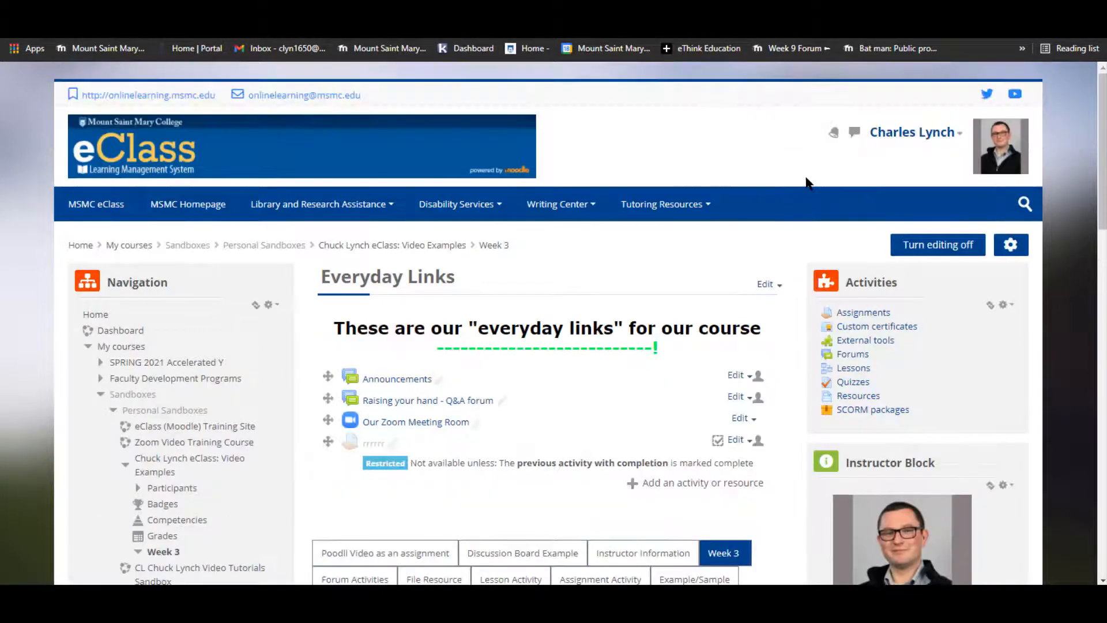
pyautogui.click(947, 246)
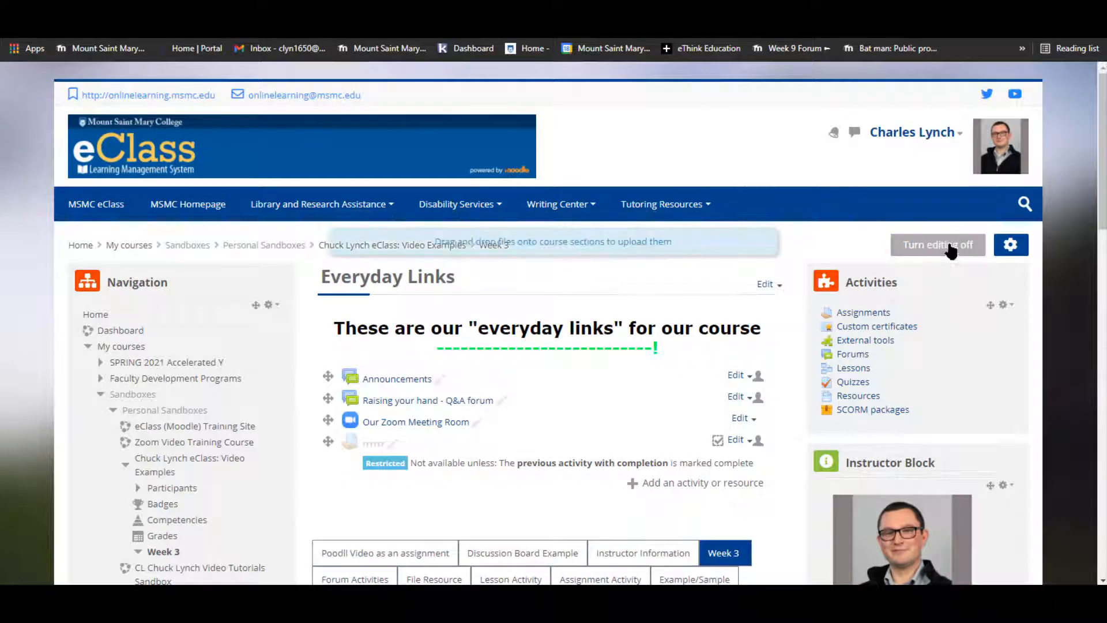
# Examine the course administration options available on the course page.
pyautogui.click(1010, 244)
pyautogui.scroll(-5, 579, 294)
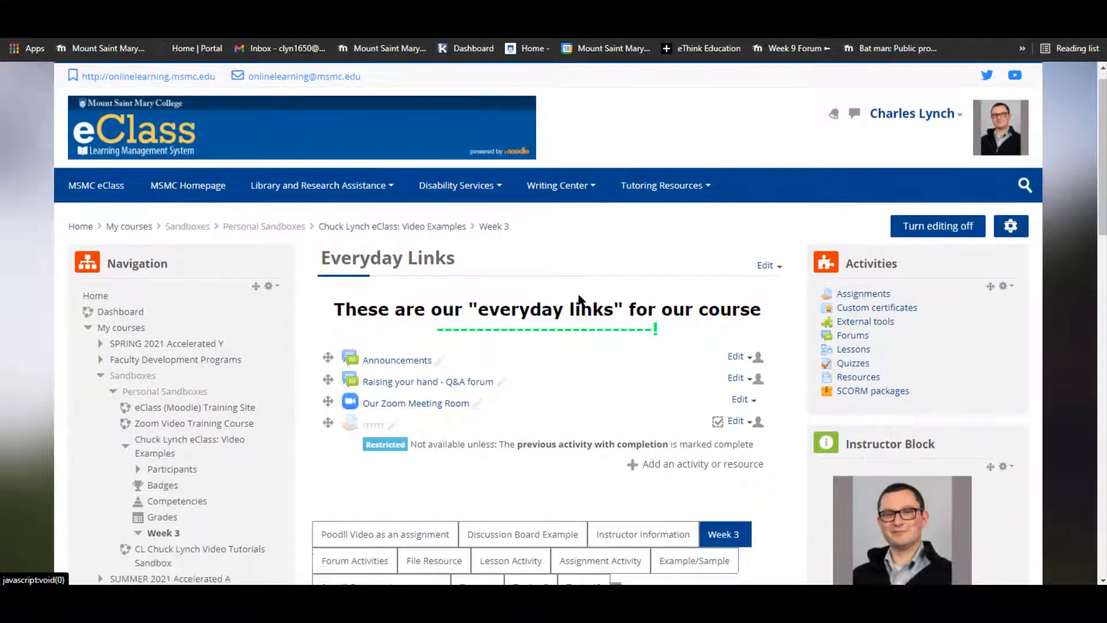
pyautogui.scroll(-3, 580, 295)
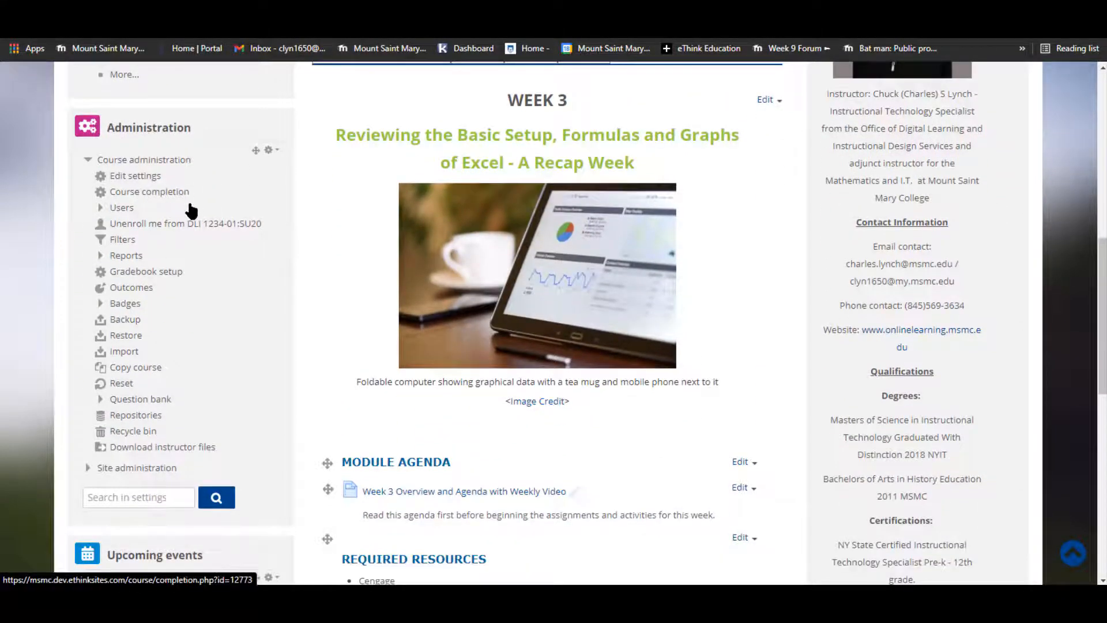
# Open the activity chooser for the Everyday Links section and browse its activities and resources.
pyautogui.scroll(5, 740, 310)
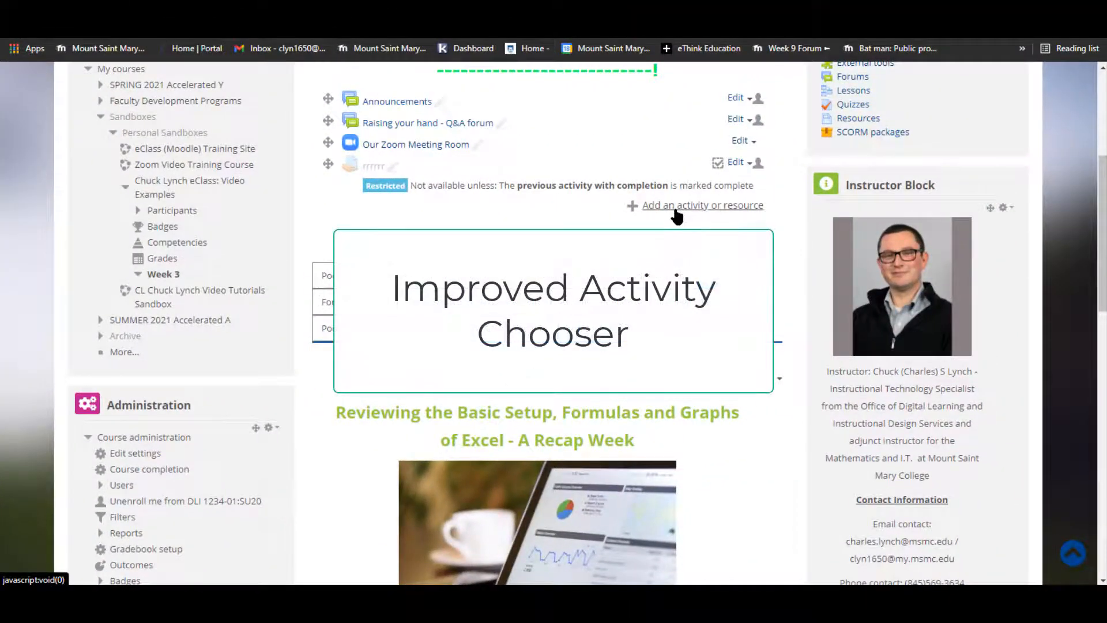
pyautogui.click(674, 210)
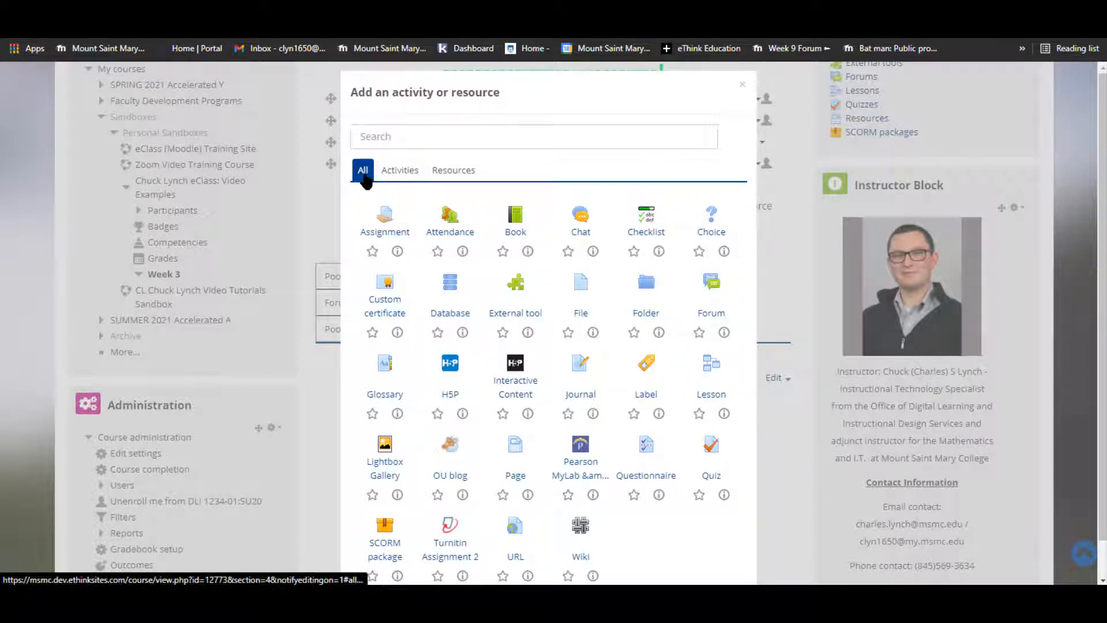
pyautogui.scroll(-1, 511, 330)
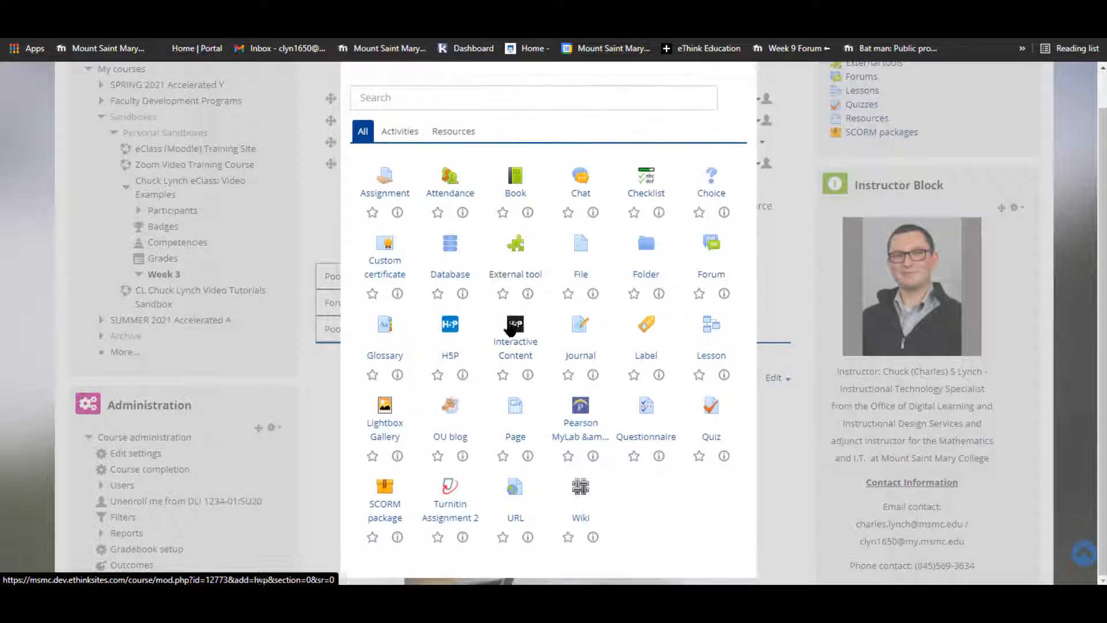
pyautogui.scroll(1, 507, 340)
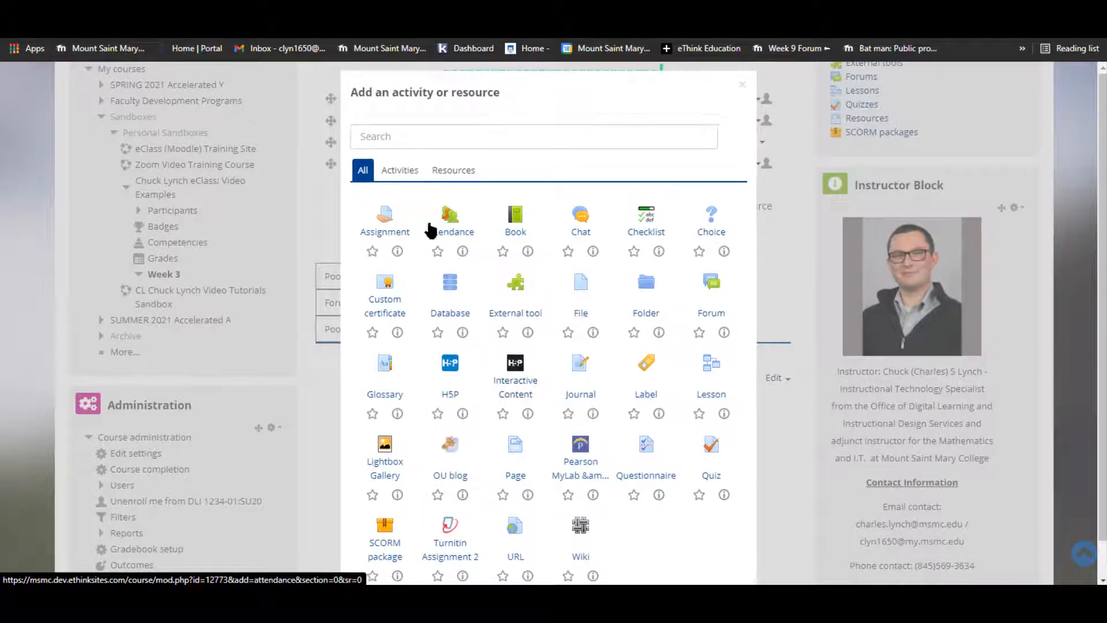
pyautogui.click(398, 173)
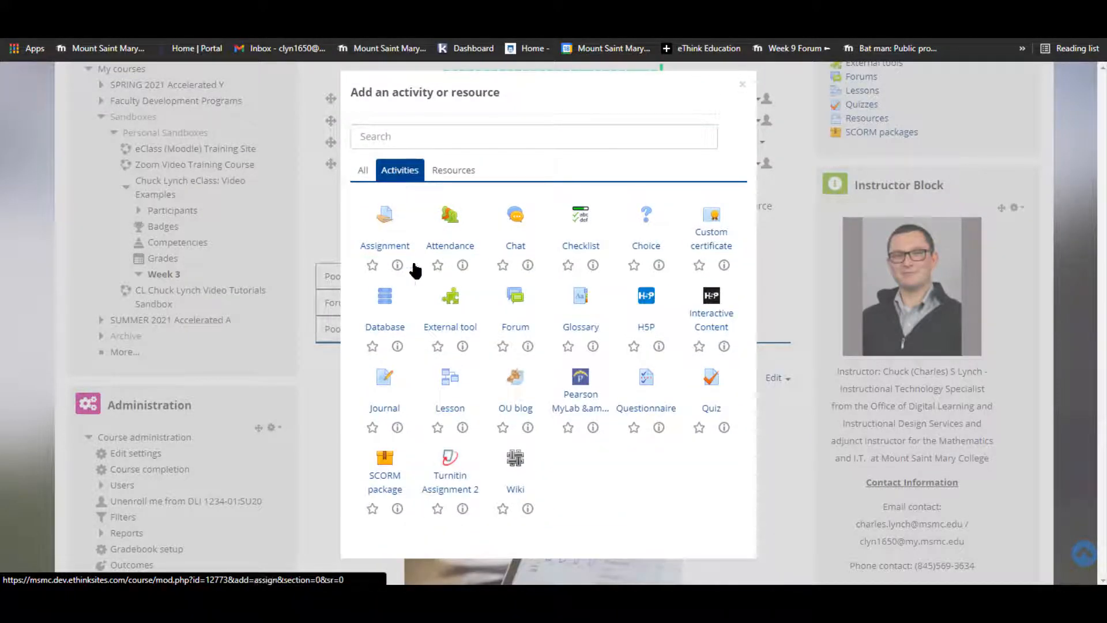
pyautogui.click(438, 173)
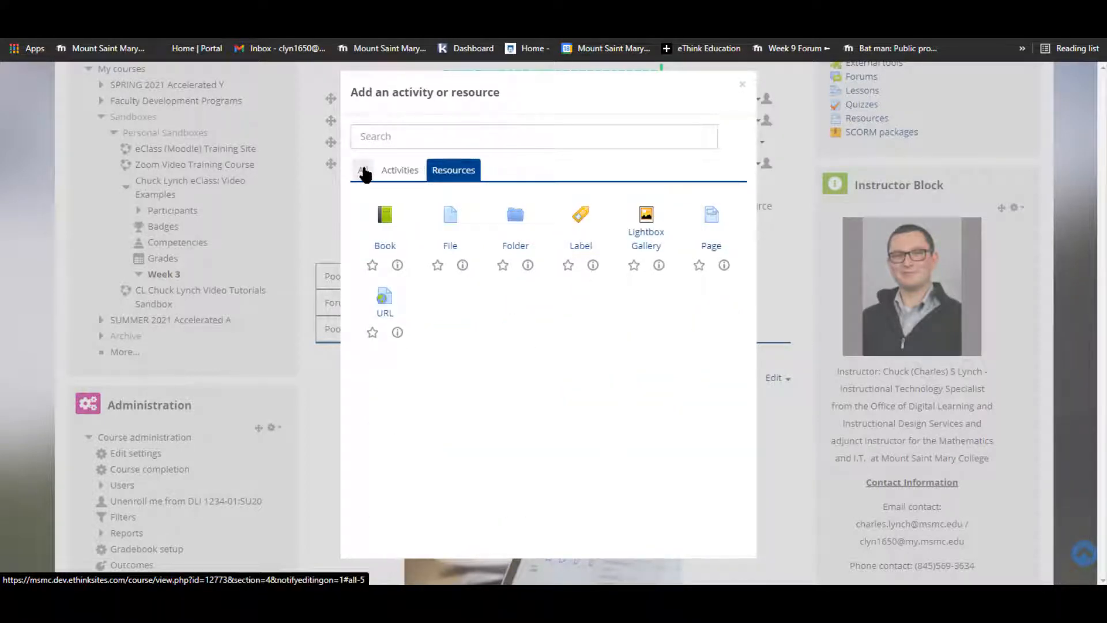
# Read the description of the Book resource and return to the list of resources.
pyautogui.click(397, 266)
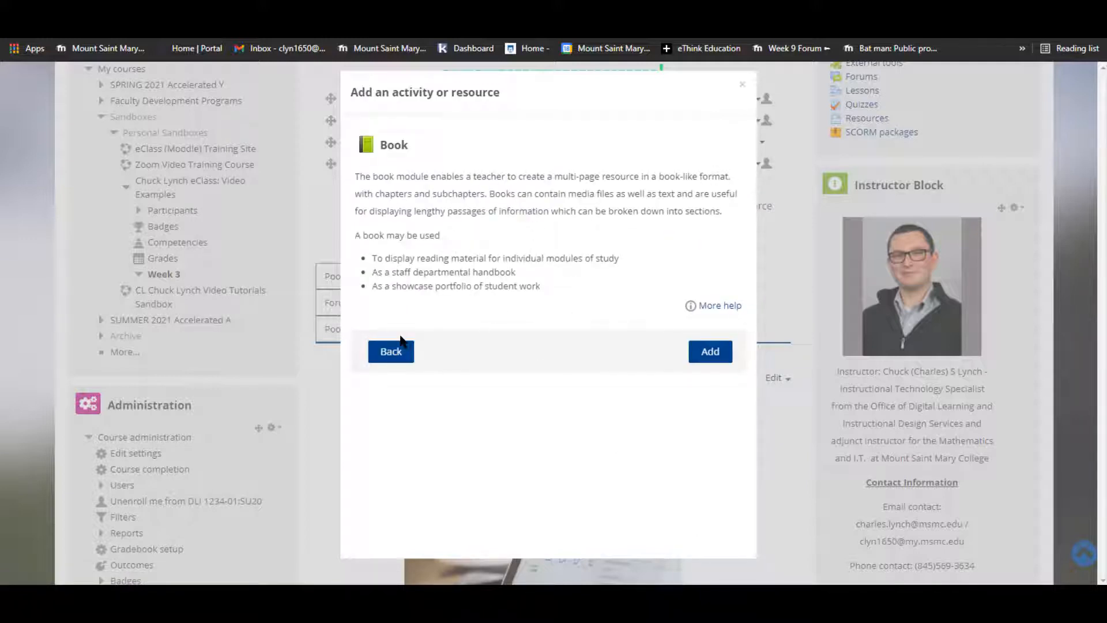
pyautogui.click(396, 359)
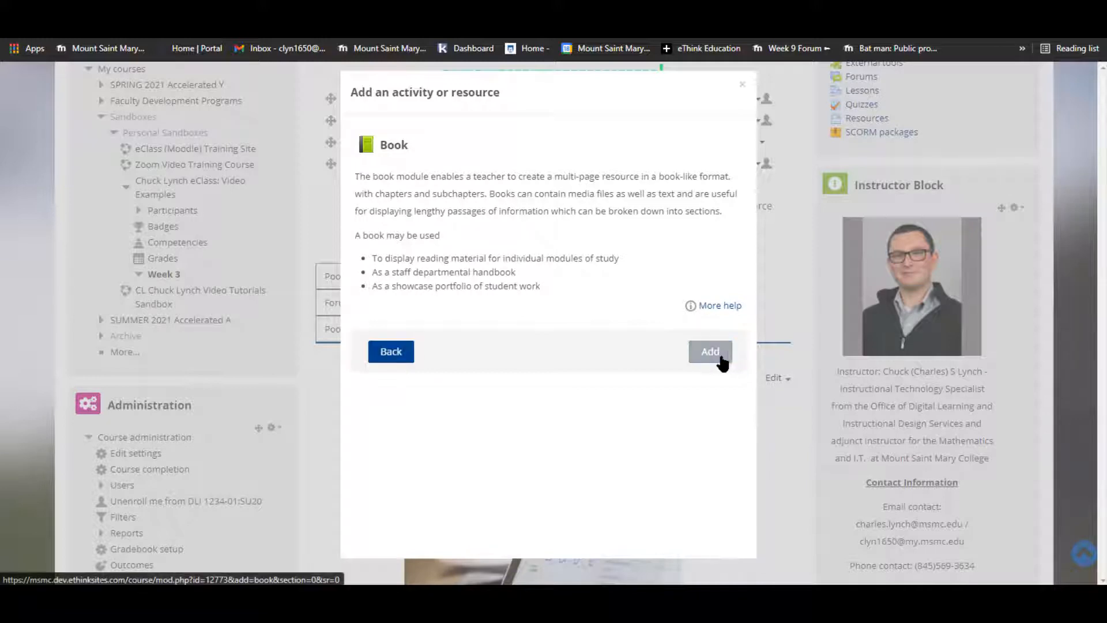
pyautogui.click(392, 353)
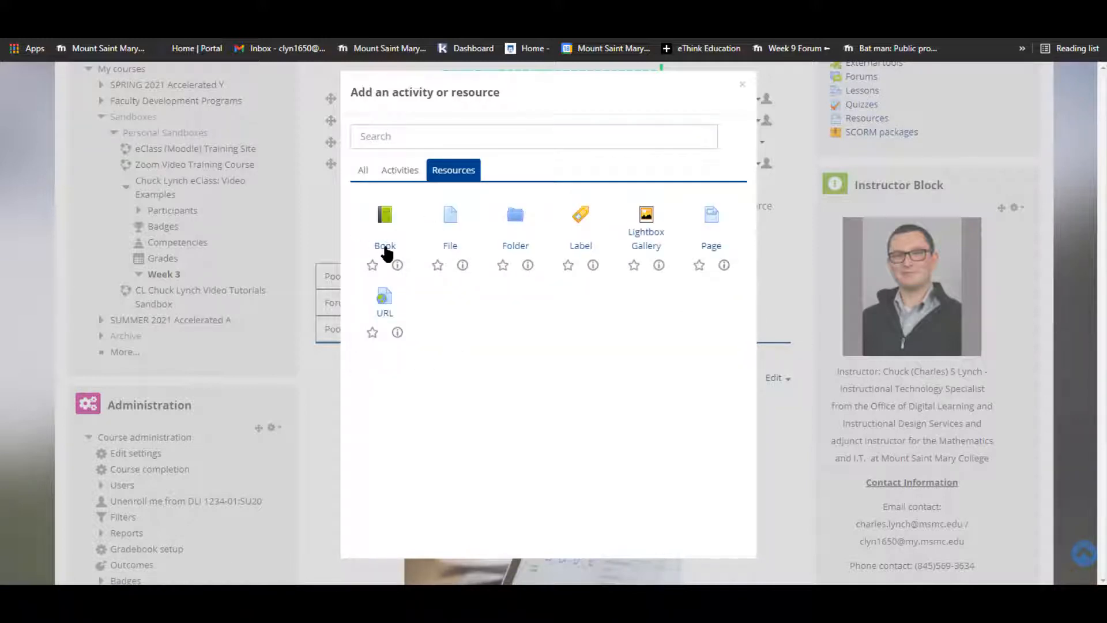
# Star the Book resource and the Assignment activity, and display the starred items.
pyautogui.click(373, 265)
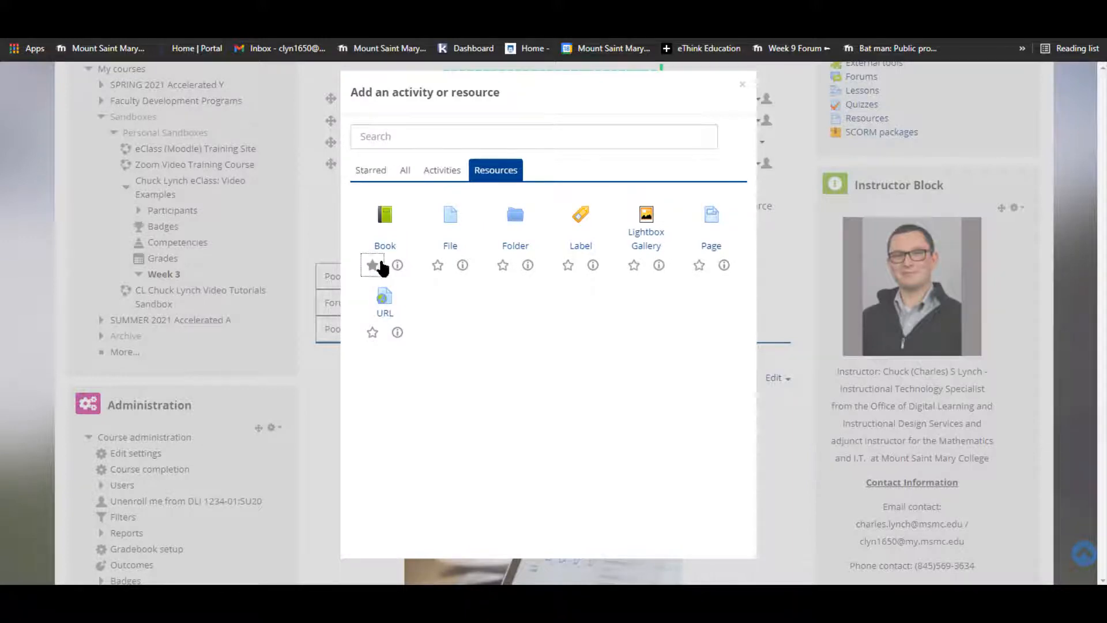
pyautogui.click(445, 173)
pyautogui.click(374, 265)
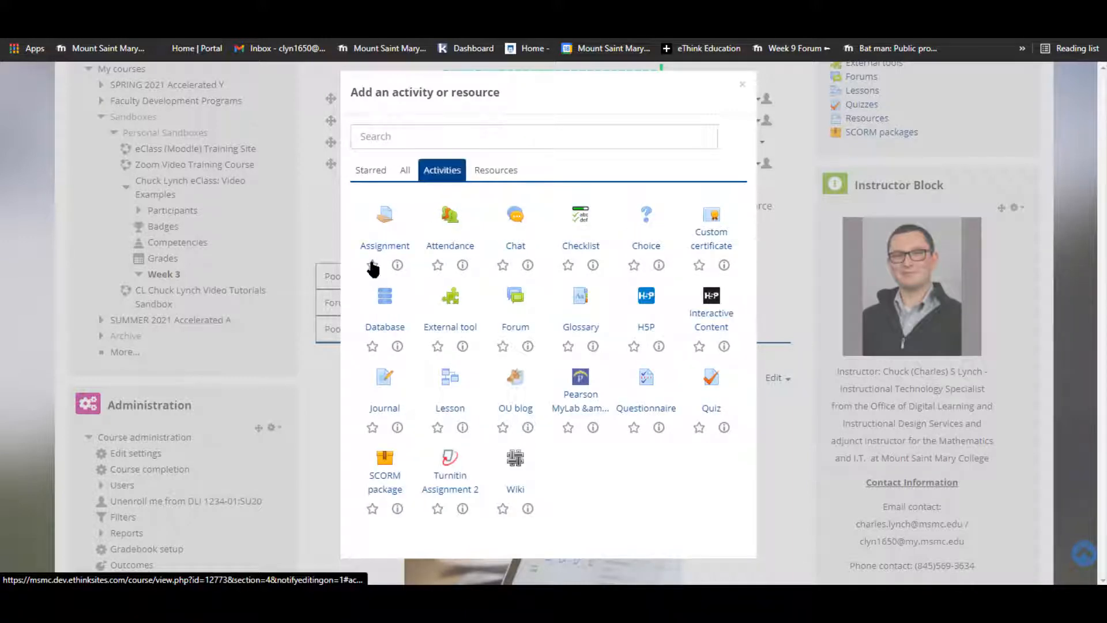
pyautogui.click(376, 172)
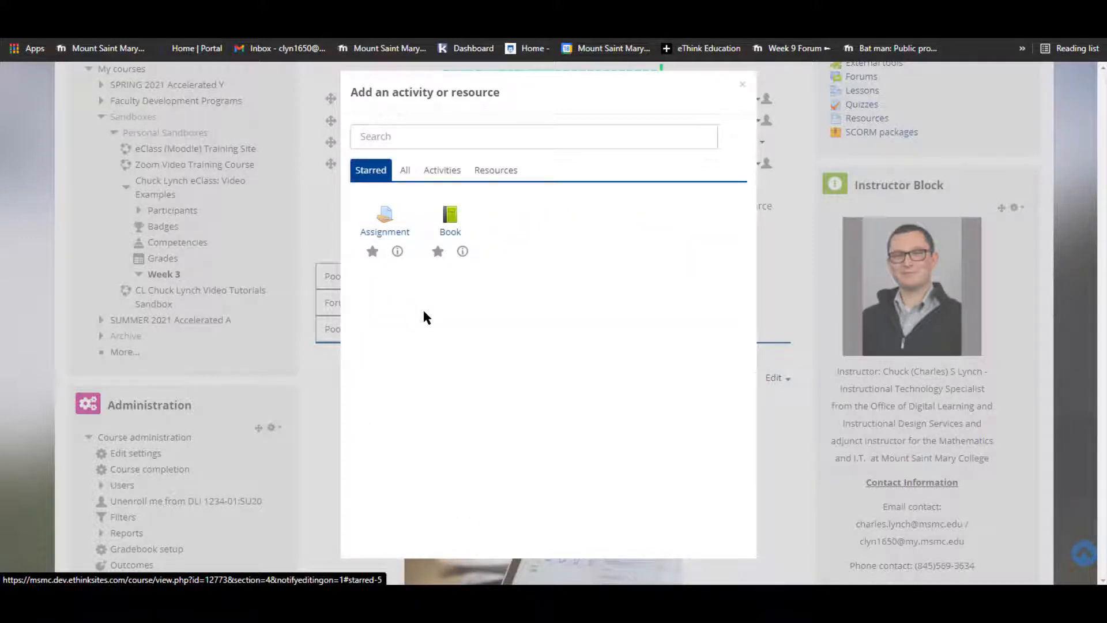
# Create a new assignment in Everyday Links with the name "required" and the text "description" as its description.
pyautogui.click(405, 170)
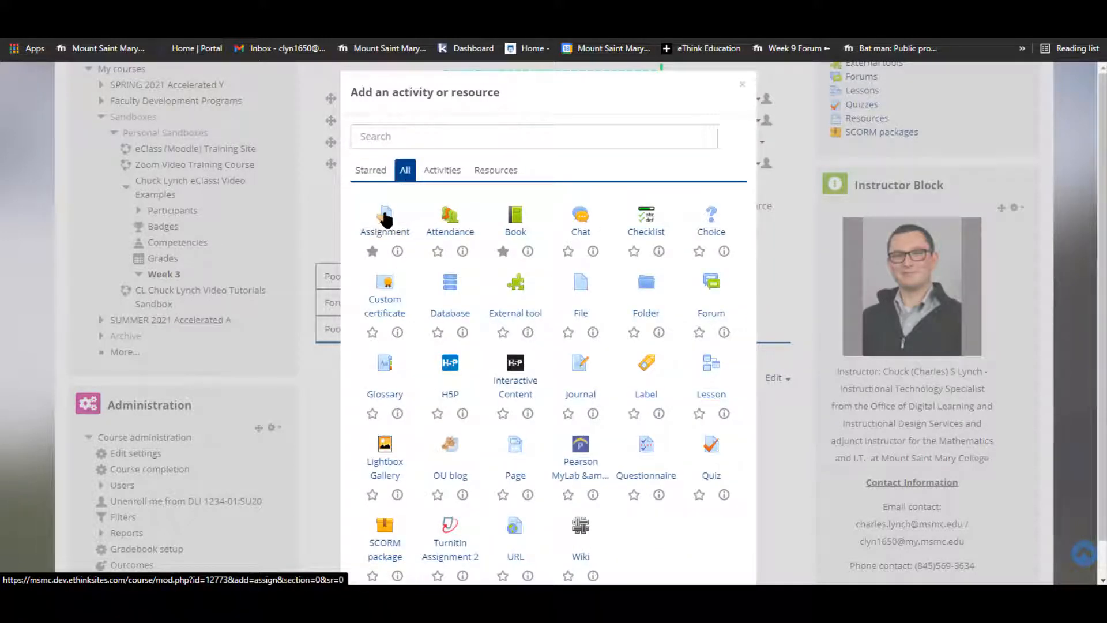
pyautogui.click(385, 219)
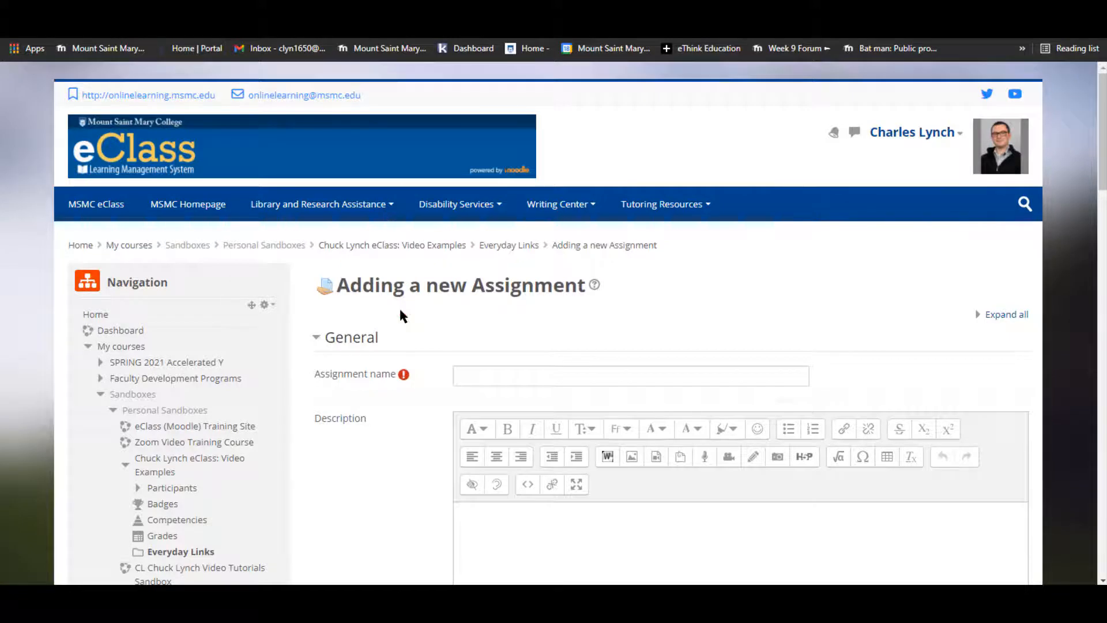
pyautogui.scroll(-1, 455, 283)
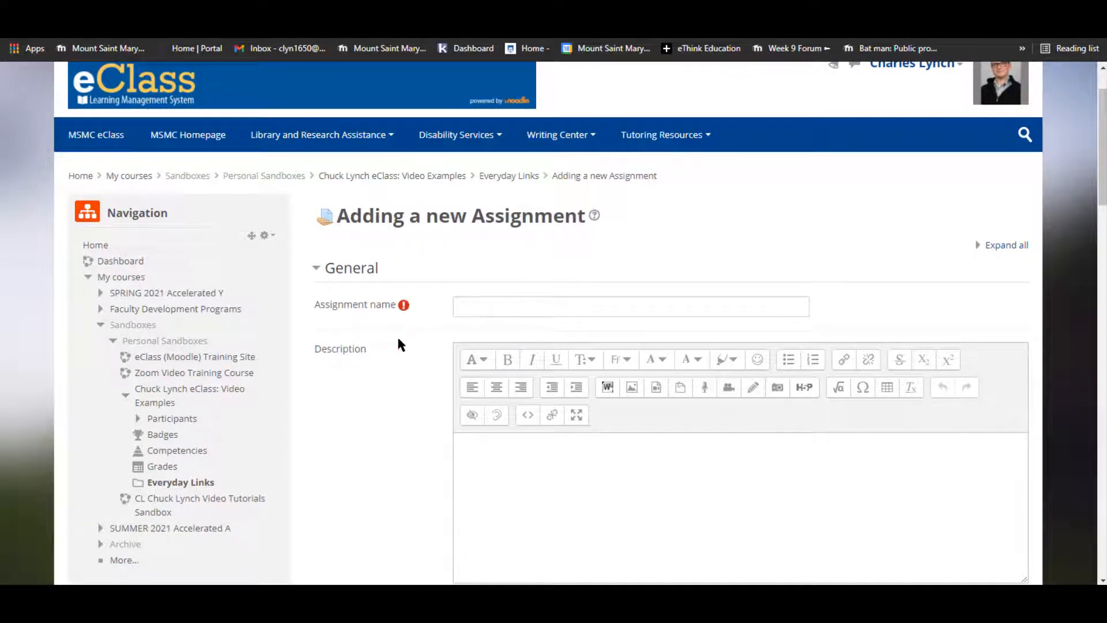
pyautogui.moveTo(405, 310)
pyautogui.click(482, 311)
pyautogui.write('required')
pyautogui.scroll(-2, 525, 369)
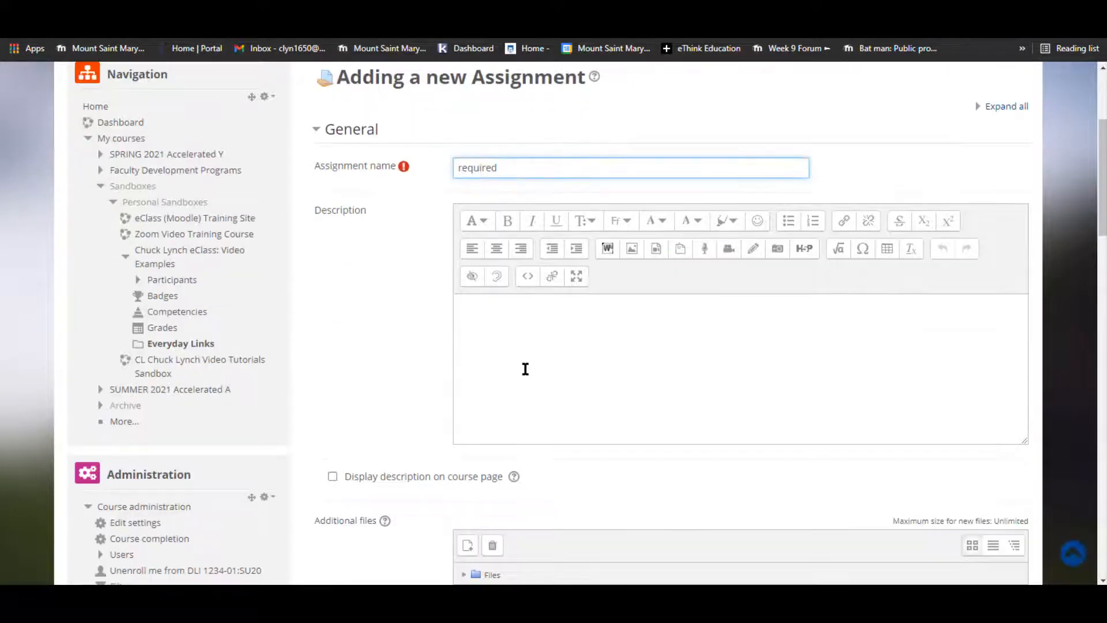
pyautogui.click(525, 369)
pyautogui.write('description')
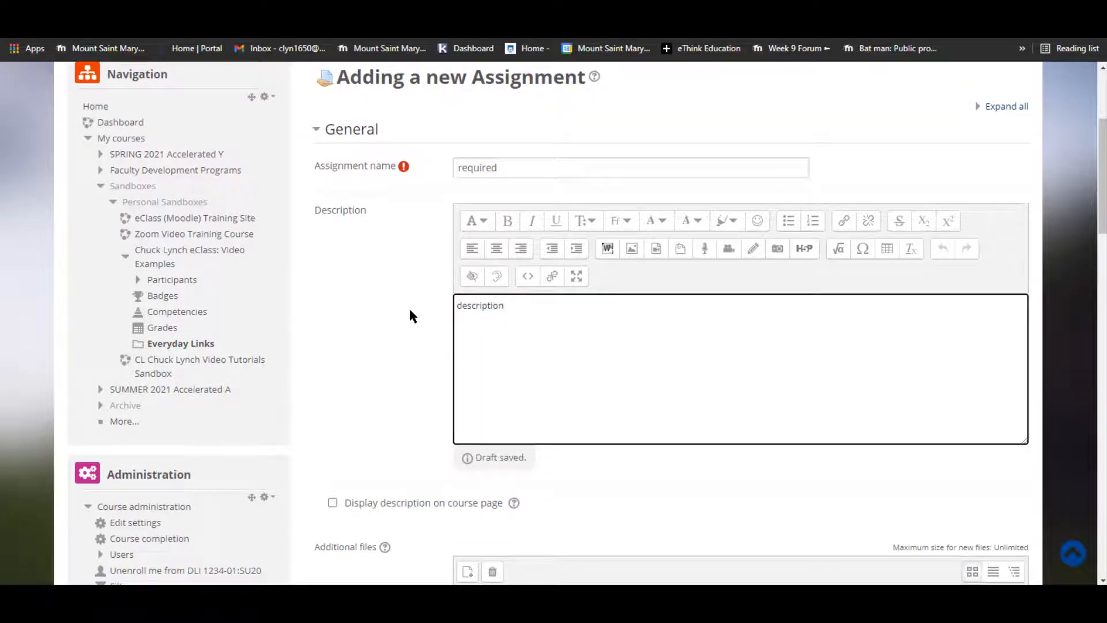
# Add an activity completion restriction to the assignment, based on "Previous activity with completion".
pyautogui.scroll(-10, 409, 312)
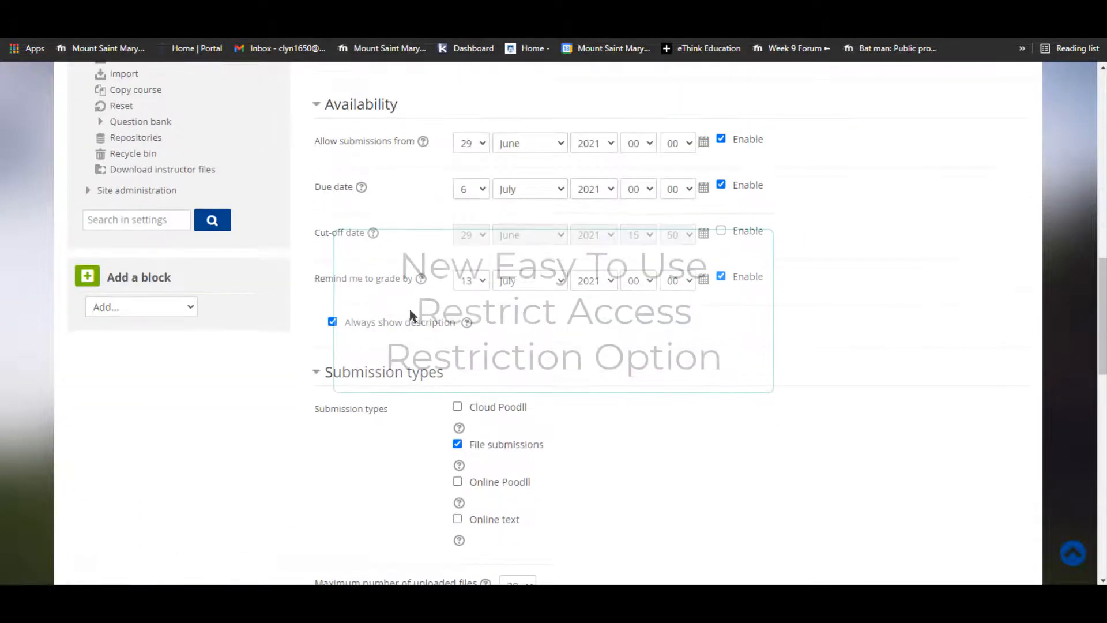
pyautogui.scroll(-10, 410, 314)
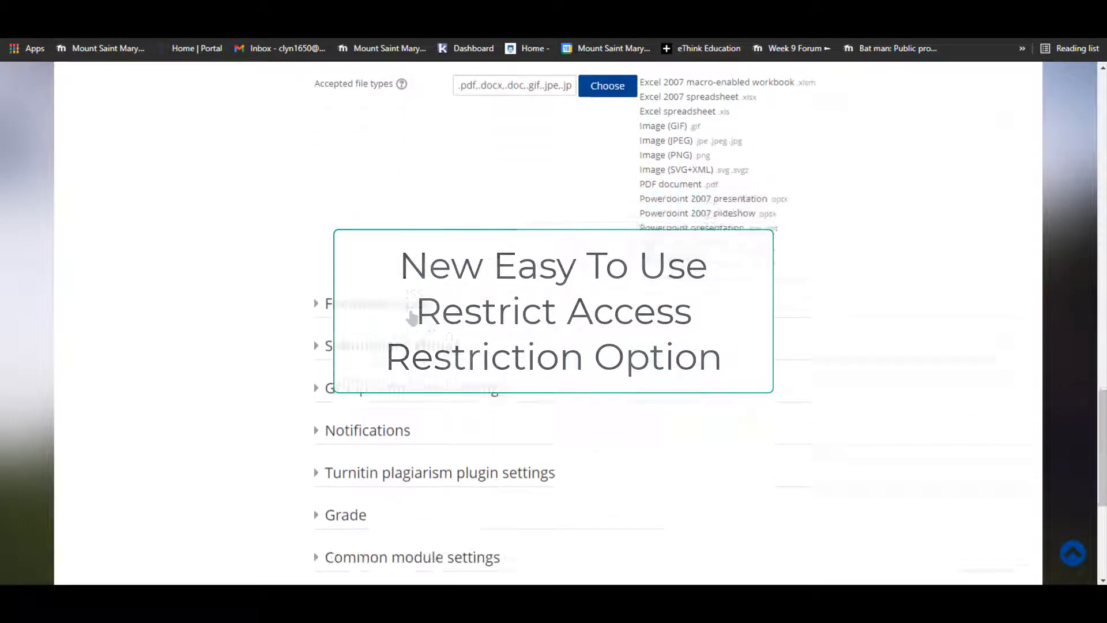
pyautogui.scroll(-5, 411, 316)
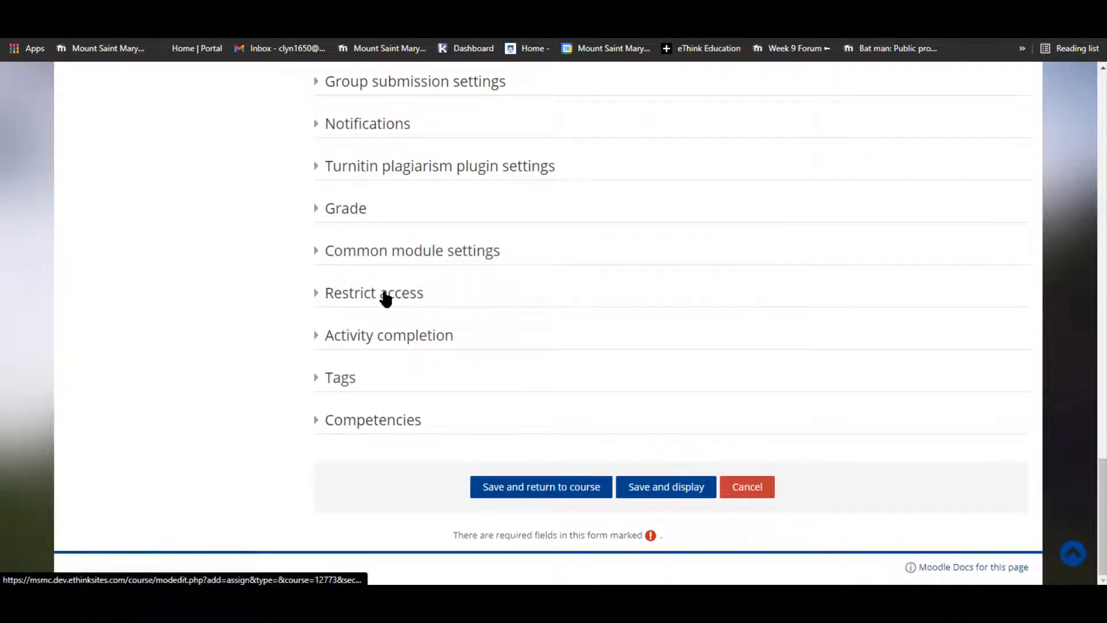
pyautogui.click(382, 297)
pyautogui.click(521, 360)
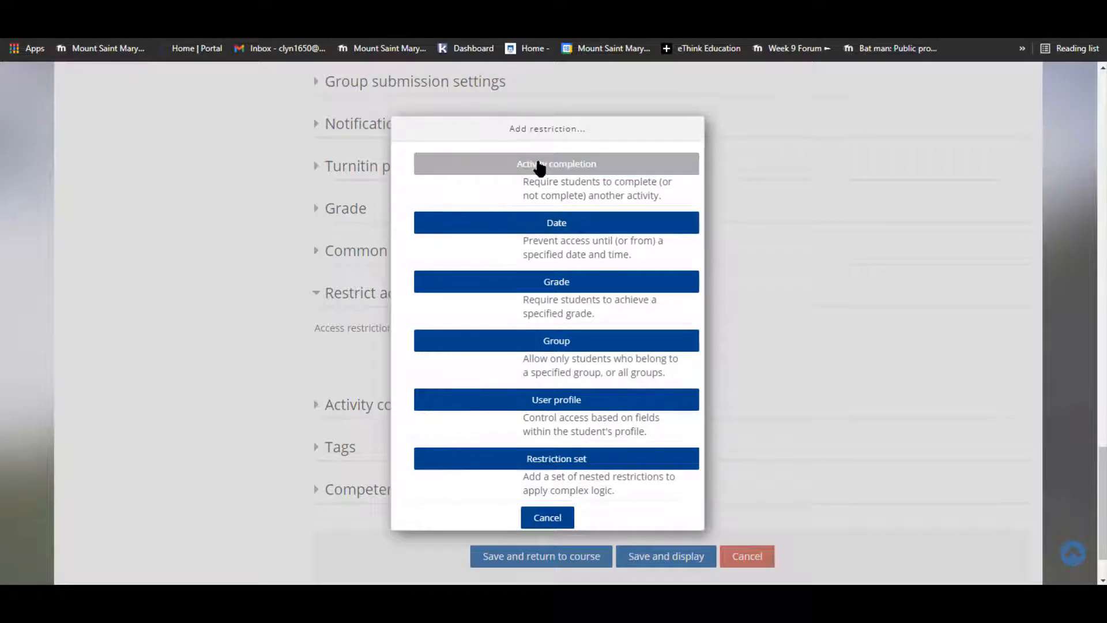
pyautogui.click(539, 166)
pyautogui.scroll(-1, 401, 265)
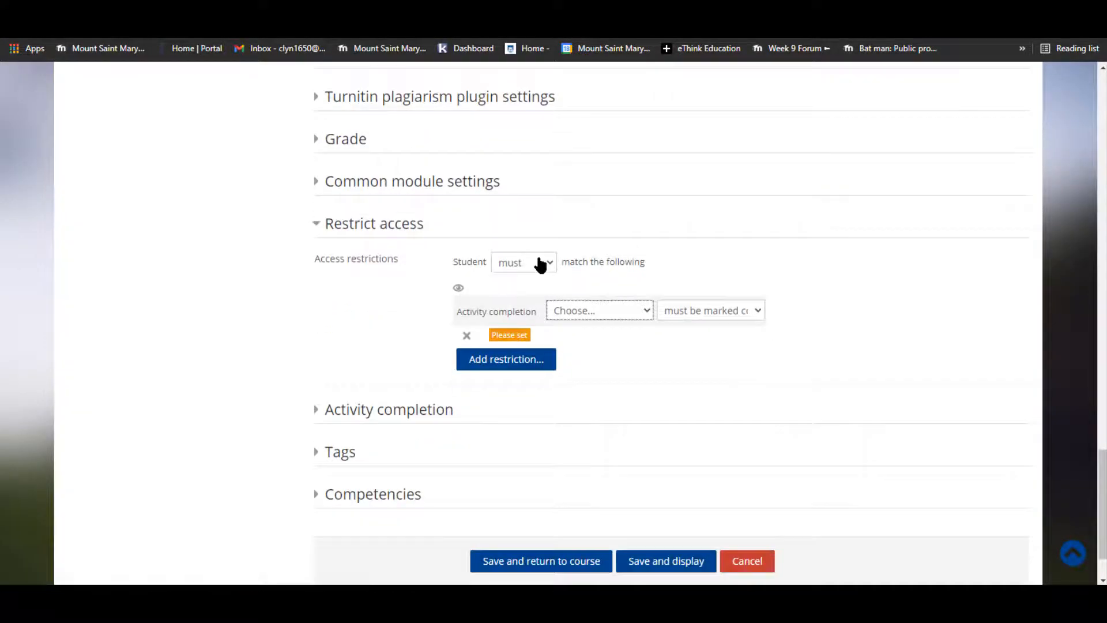
pyautogui.click(620, 310)
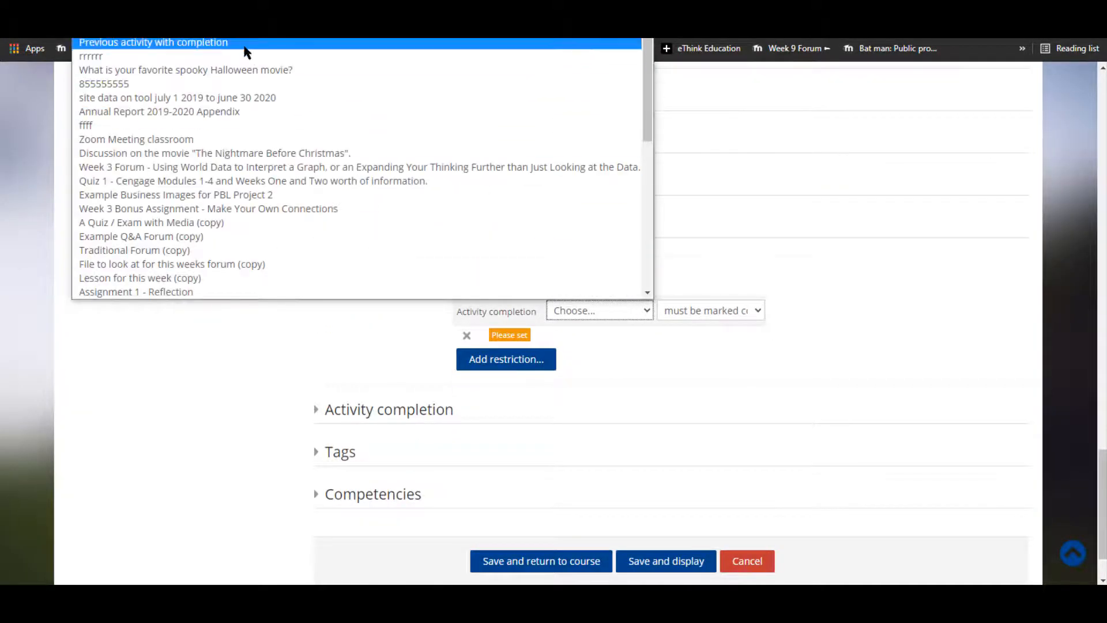
pyautogui.click(260, 44)
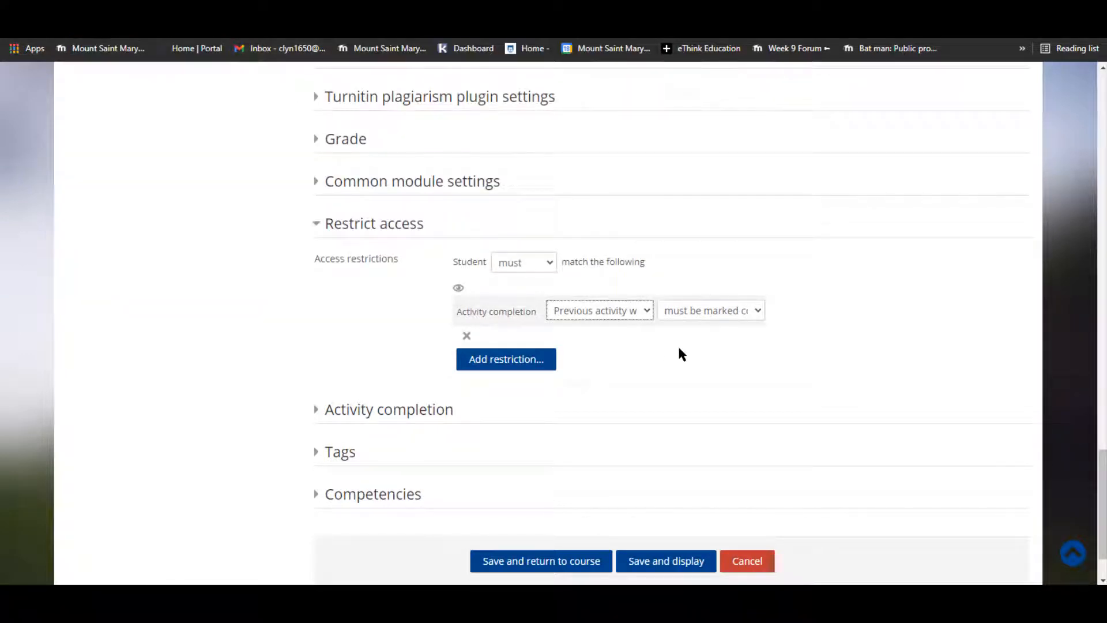
# Look through the other activities that the completion restriction can use, keeping the chosen one.
pyautogui.click(595, 313)
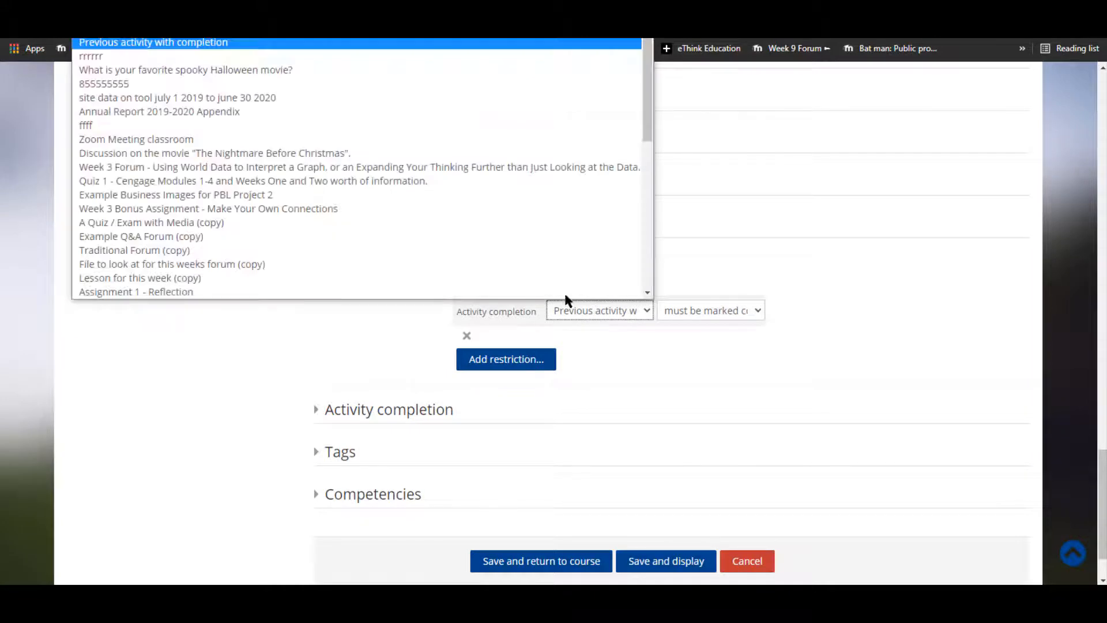
pyautogui.scroll(-1, 291, 124)
pyautogui.scroll(-10, 310, 247)
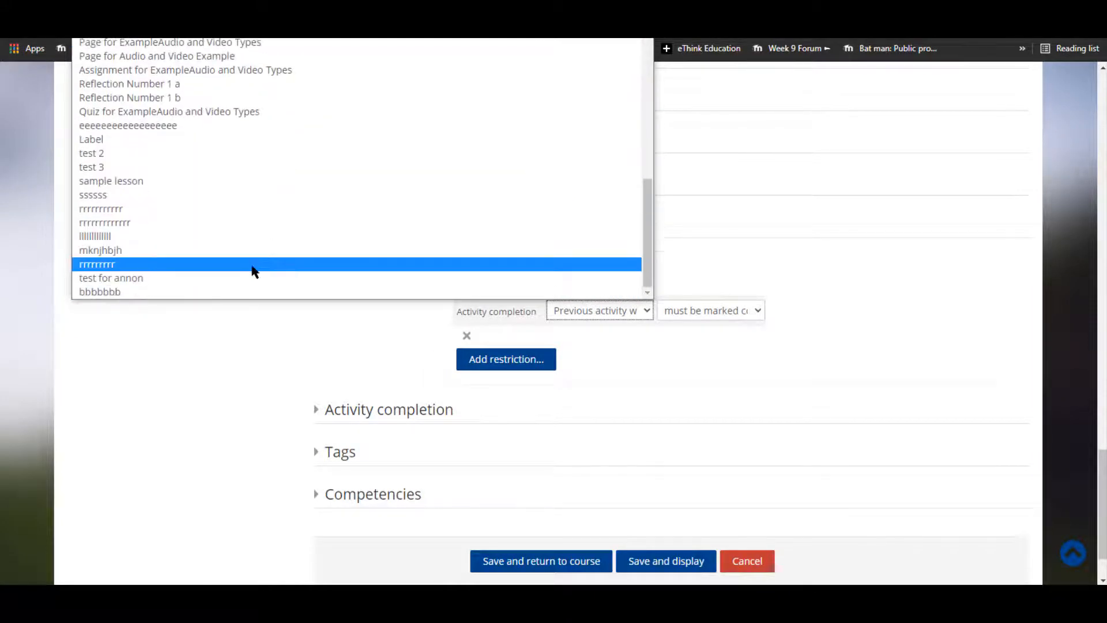
pyautogui.click(621, 374)
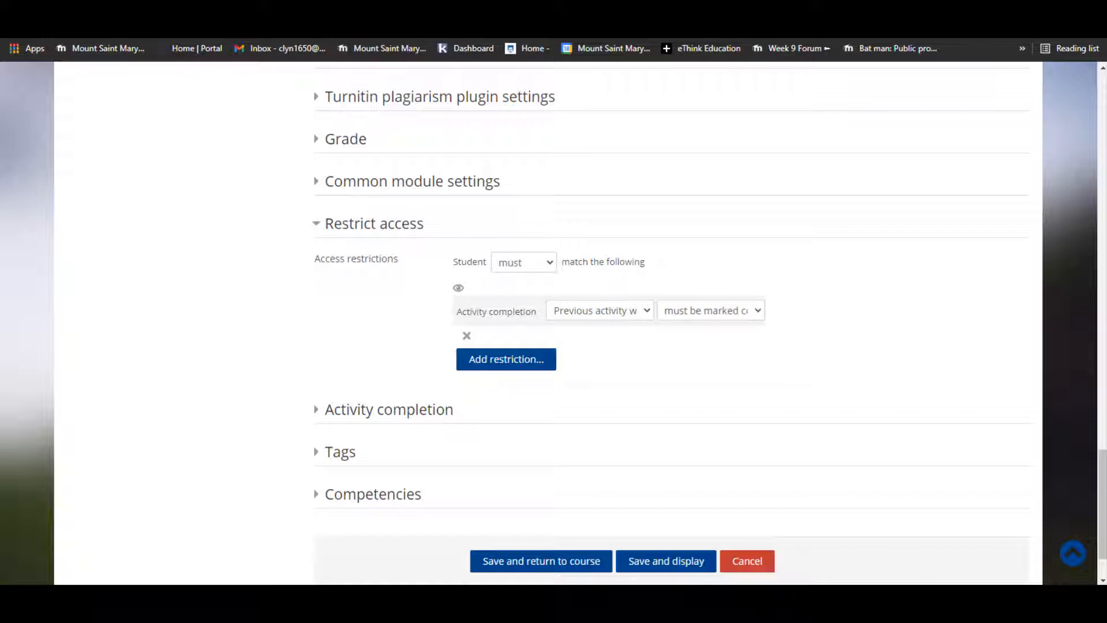
# View the YouTube page for "eClass: Restrict Access Settings by Completion and Date and Time" and move its window away.
pyautogui.moveTo(0, 87); pyautogui.dragTo(397, 36)
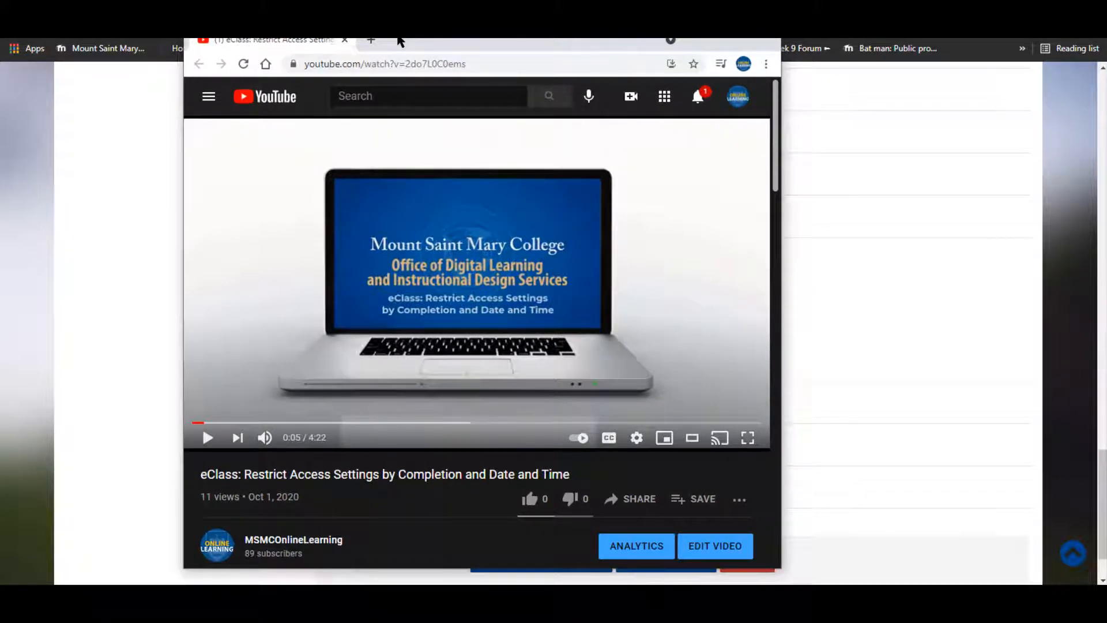
pyautogui.moveTo(397, 40); pyautogui.dragTo(0, 40)
# Save the new assignment and return to the course page.
pyautogui.scroll(-2, 686, 461)
pyautogui.click(526, 496)
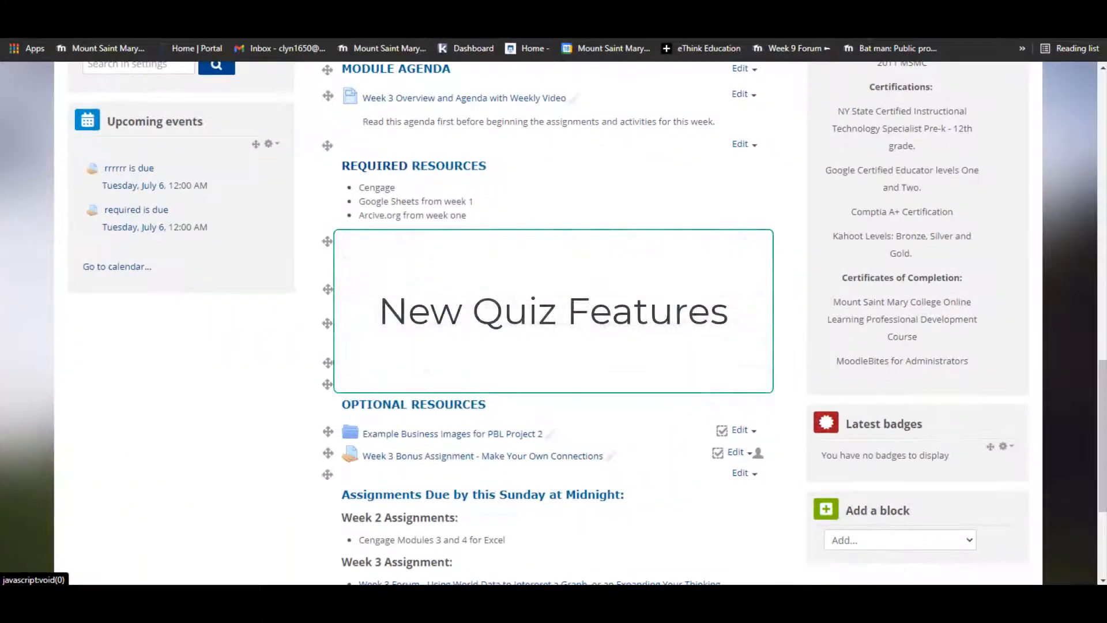
# Open the settings of Quiz 1 in the required activities and review its Timing options.
pyautogui.click(736, 362)
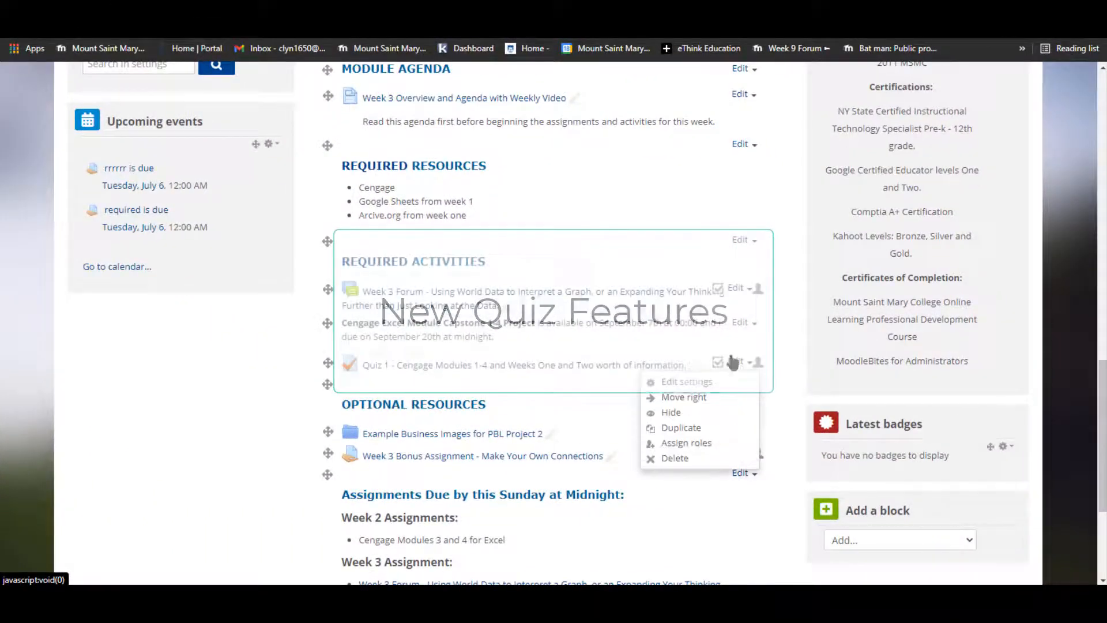
pyautogui.click(694, 386)
pyautogui.scroll(-8, 409, 291)
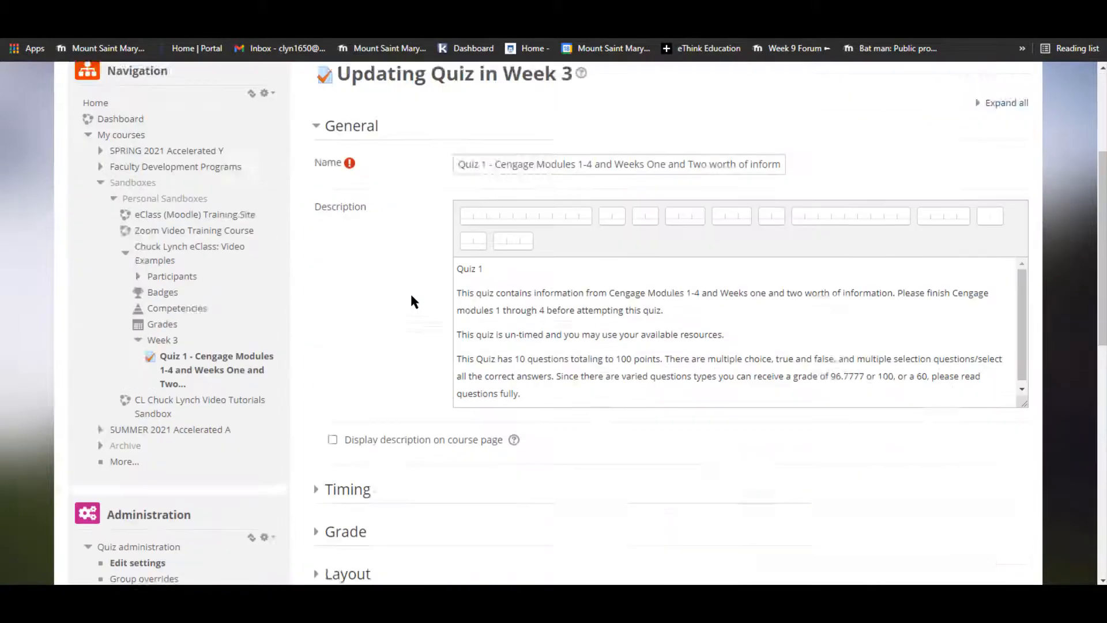
pyautogui.click(343, 246)
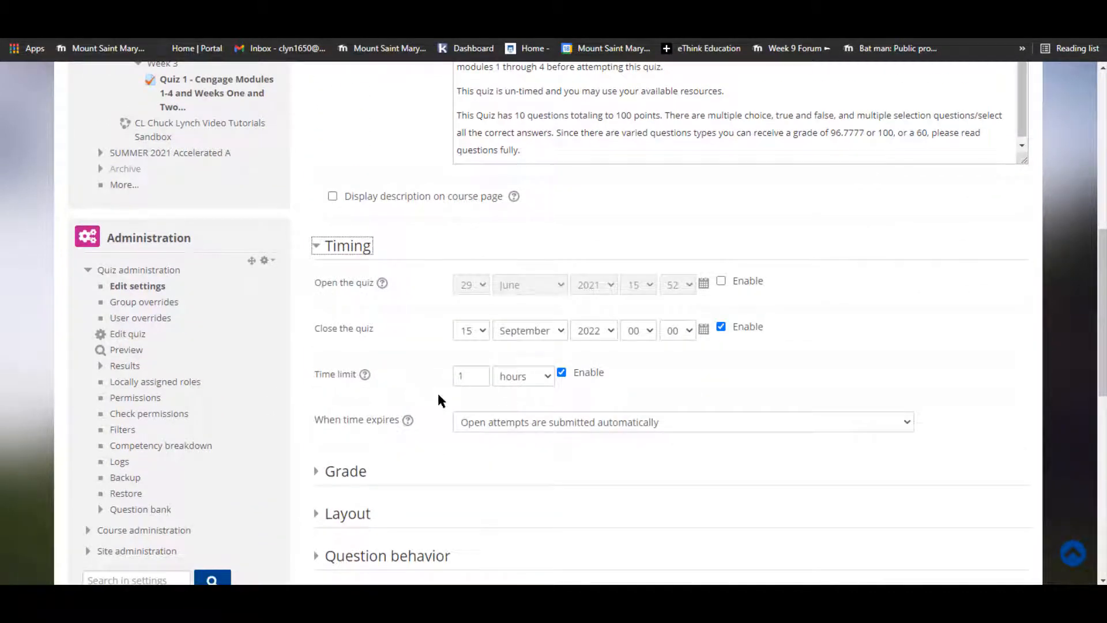
pyautogui.scroll(-1, 402, 353)
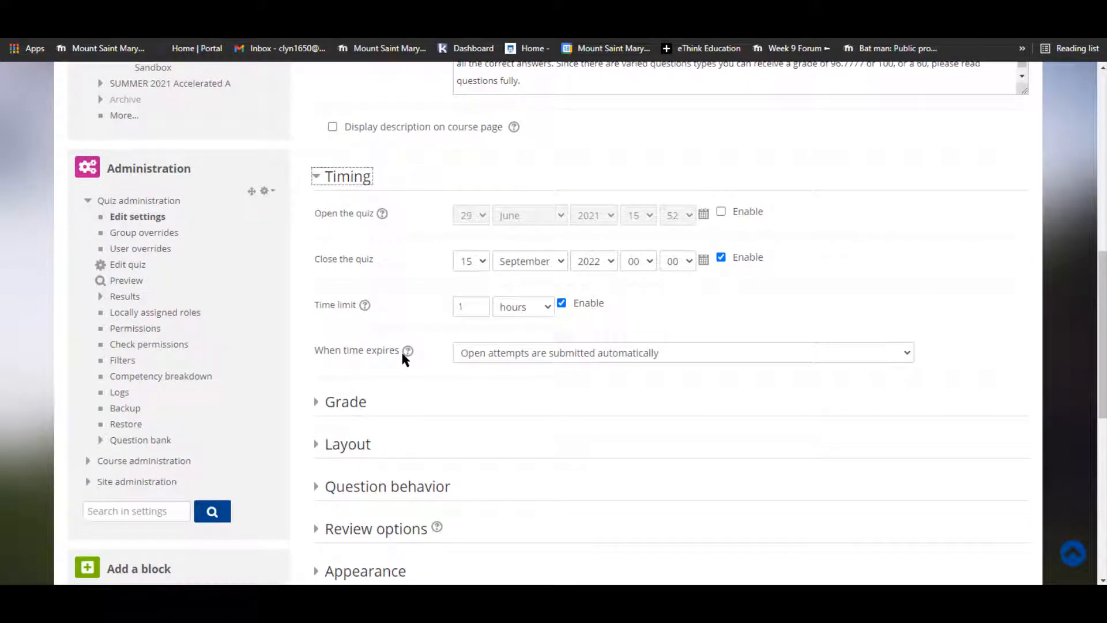
pyautogui.scroll(1, 403, 354)
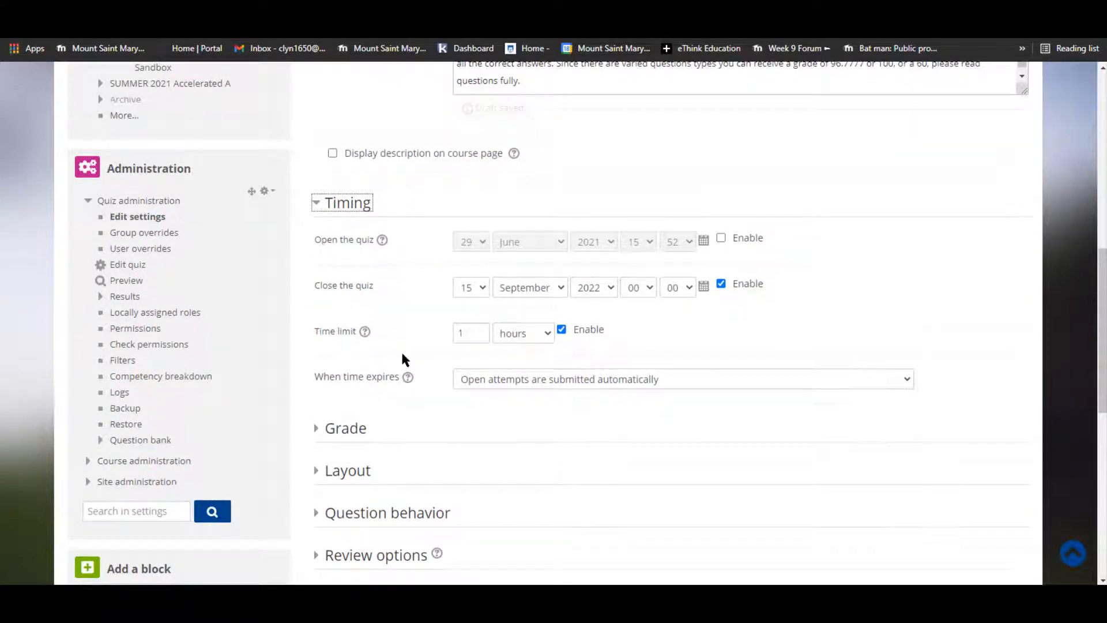
pyautogui.scroll(-1, 403, 356)
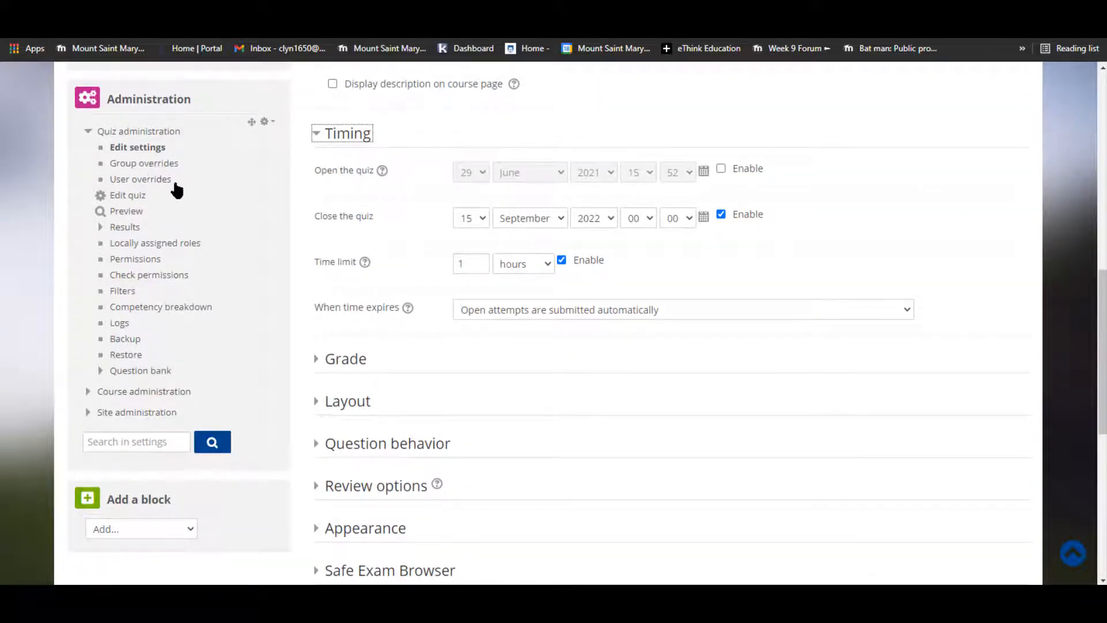
pyautogui.scroll(-4, 416, 307)
pyautogui.scroll(3, 383, 309)
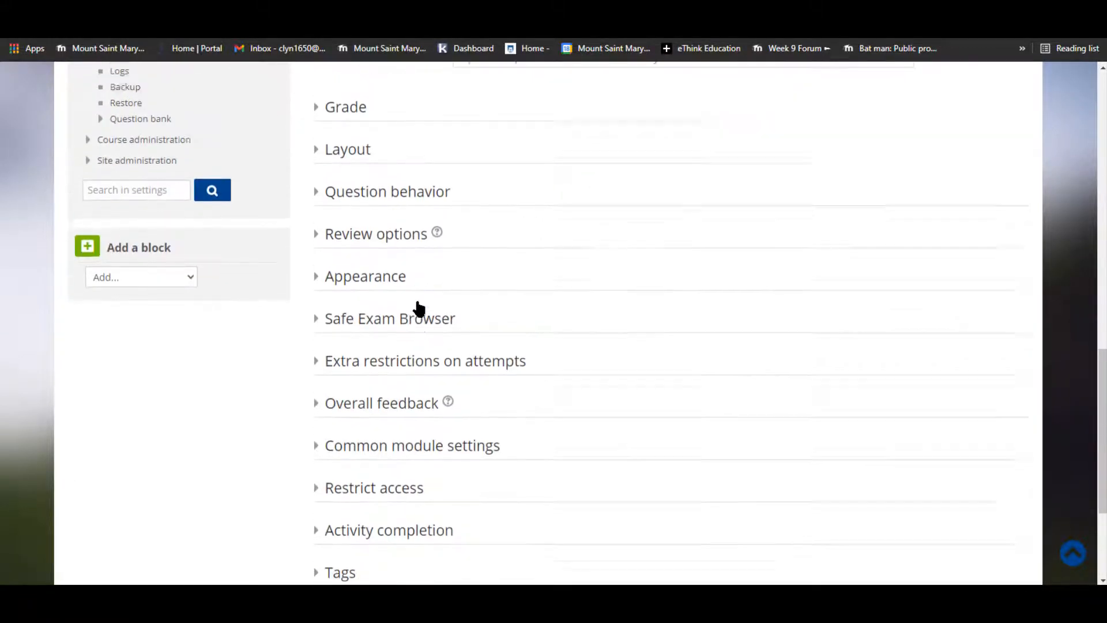
# Set the quiz's allowed attempts to 10 and its grading method to Highest grade.
pyautogui.click(354, 290)
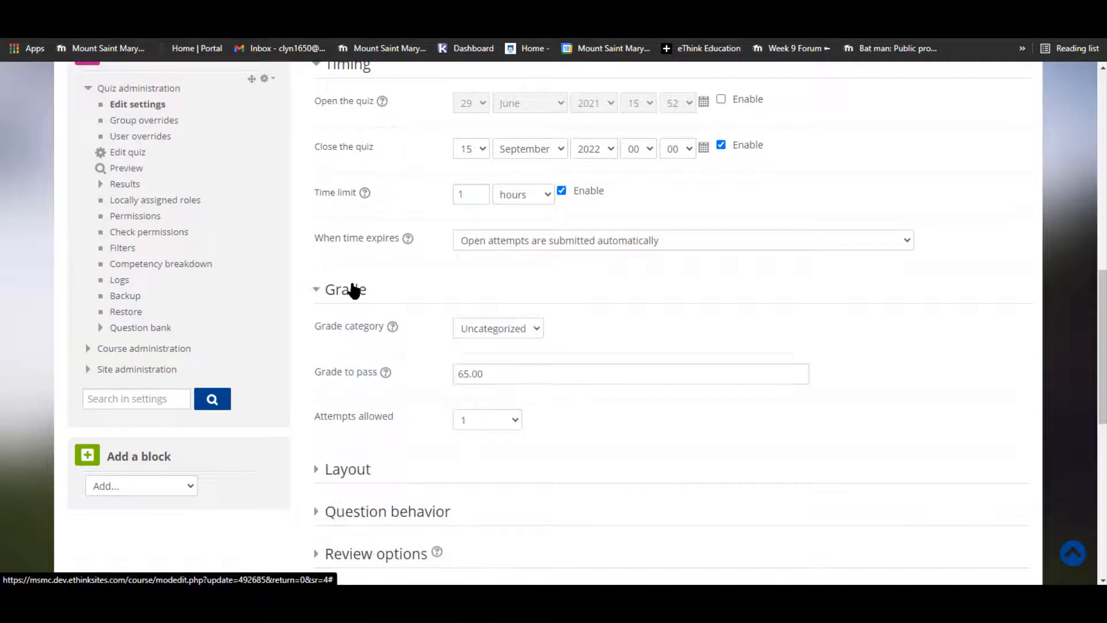
pyautogui.click(497, 420)
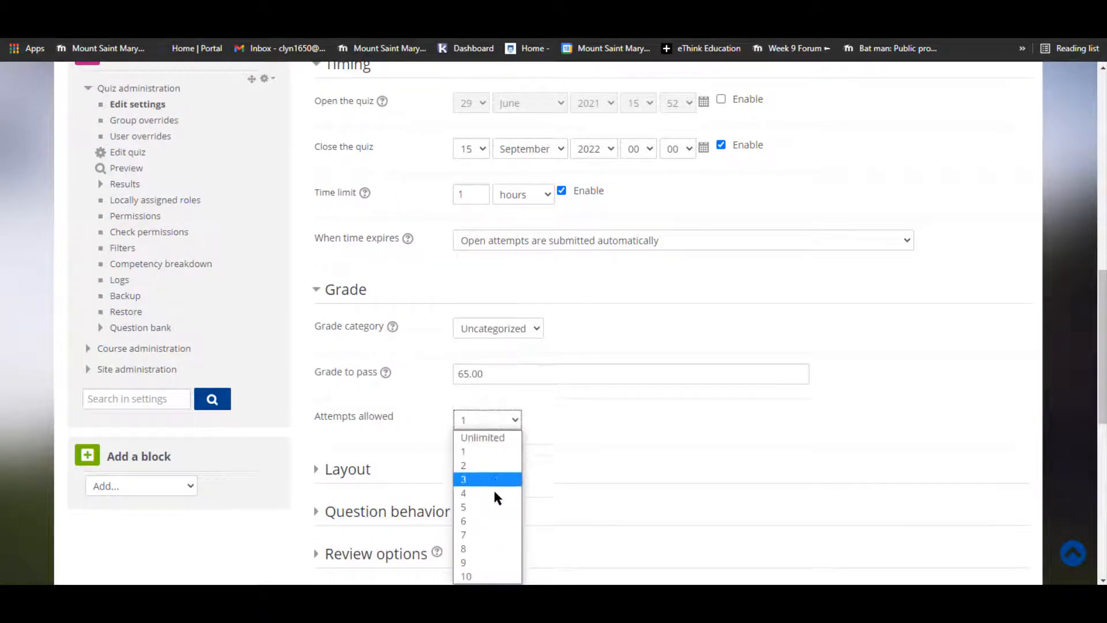
pyautogui.click(500, 576)
pyautogui.scroll(-3, 461, 346)
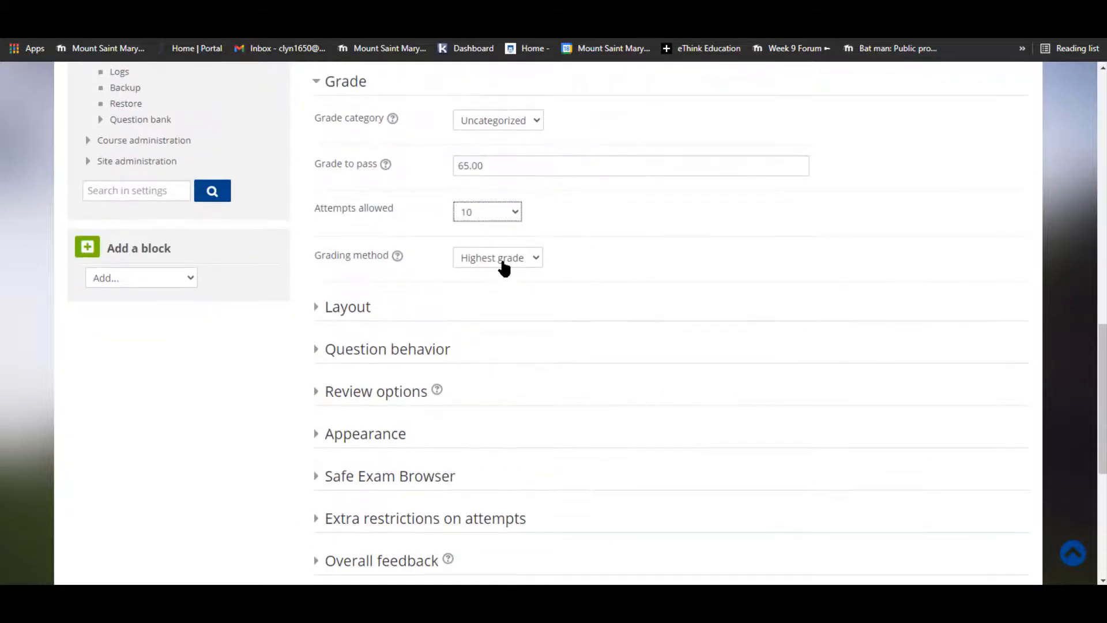
pyautogui.click(502, 258)
pyautogui.click(495, 274)
# Require a minimum of 3 attempts for the quiz's activity completion, and save and display the quiz.
pyautogui.scroll(-5, 395, 287)
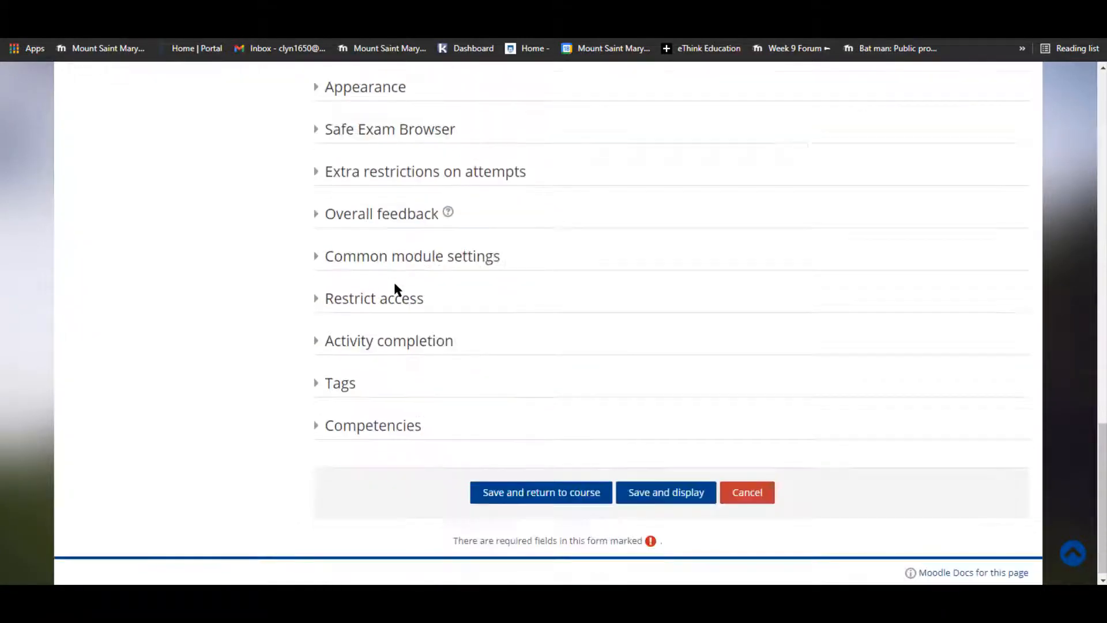
pyautogui.click(390, 339)
pyautogui.scroll(-3, 437, 348)
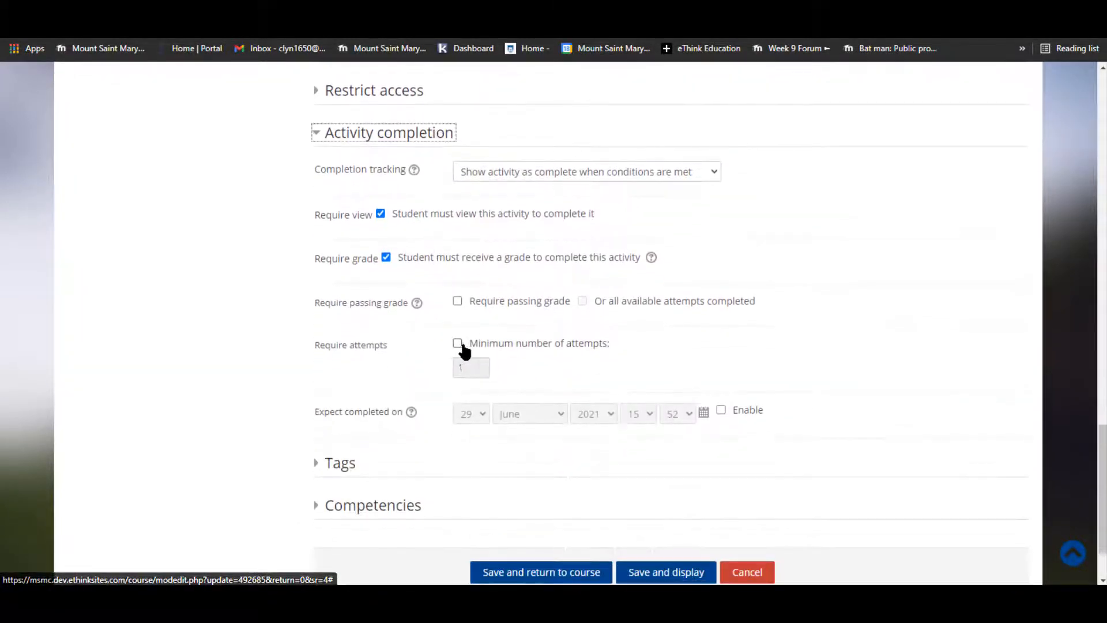
pyautogui.click(476, 345)
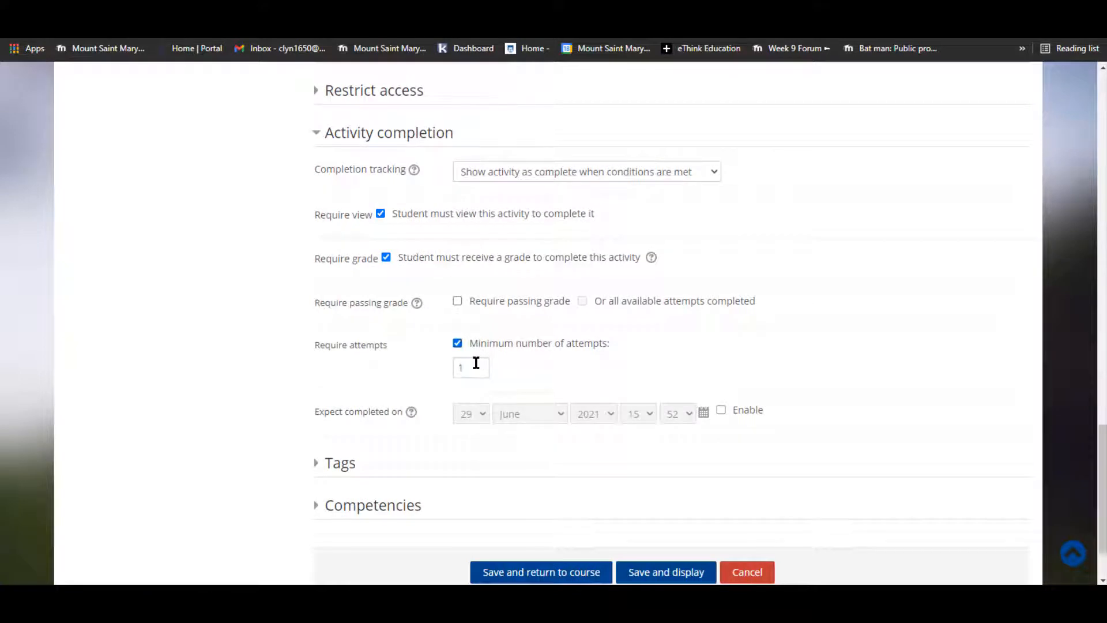
pyautogui.doubleClick(477, 366)
pyautogui.write('3')
pyautogui.click(531, 371)
pyautogui.click(663, 572)
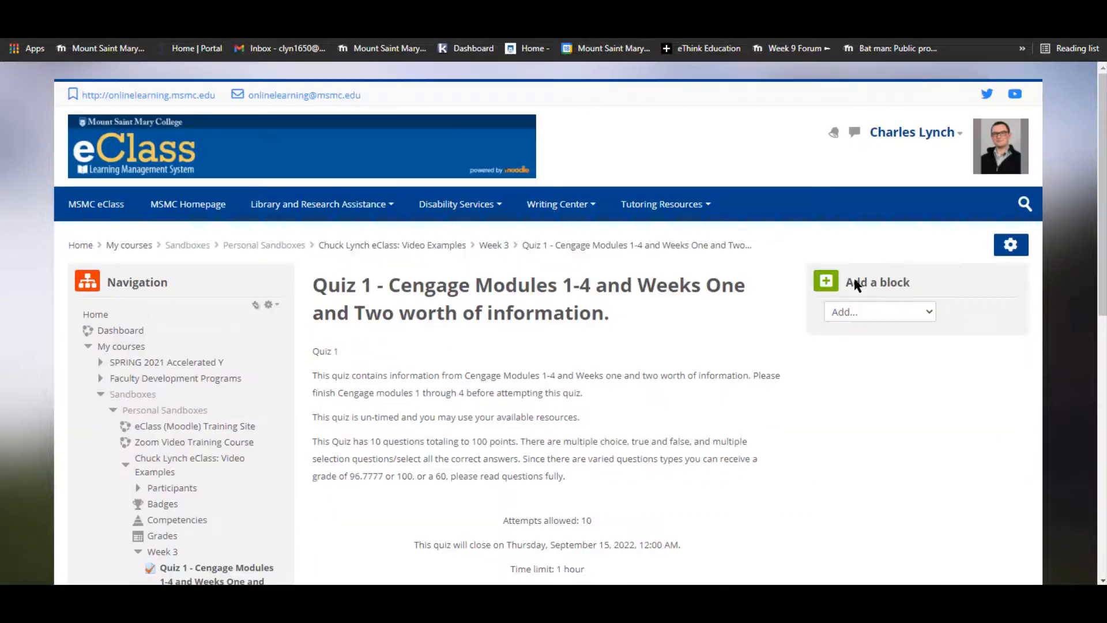
# Preview the quiz and start a timed attempt to view it.
pyautogui.click(1010, 245)
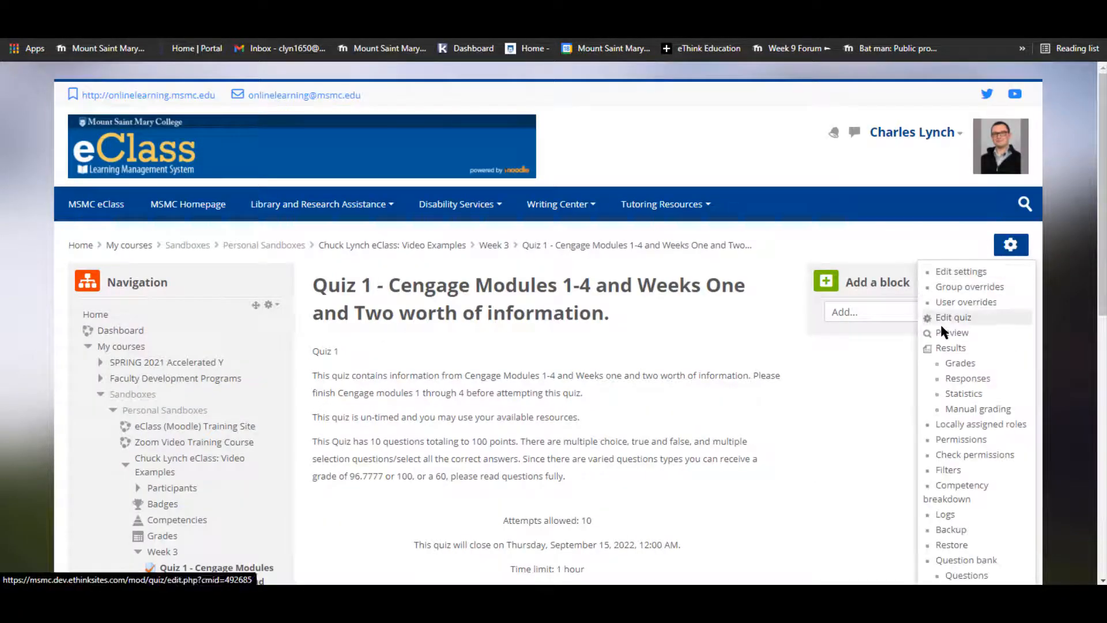
pyautogui.click(957, 332)
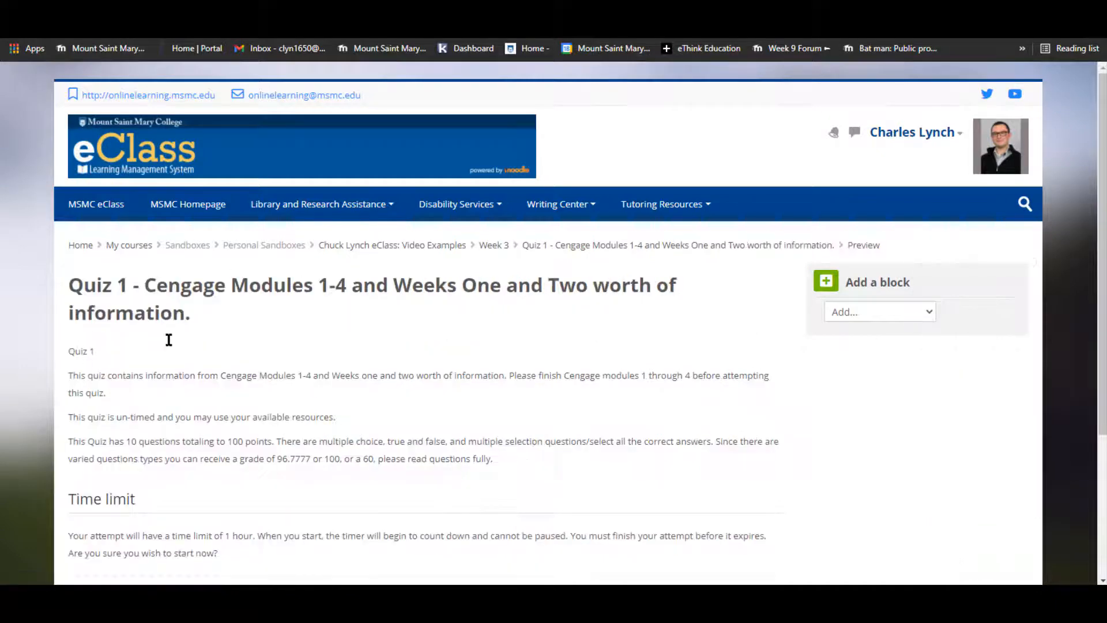
pyautogui.scroll(-3, 243, 402)
pyautogui.click(243, 399)
pyautogui.scroll(-2, 204, 336)
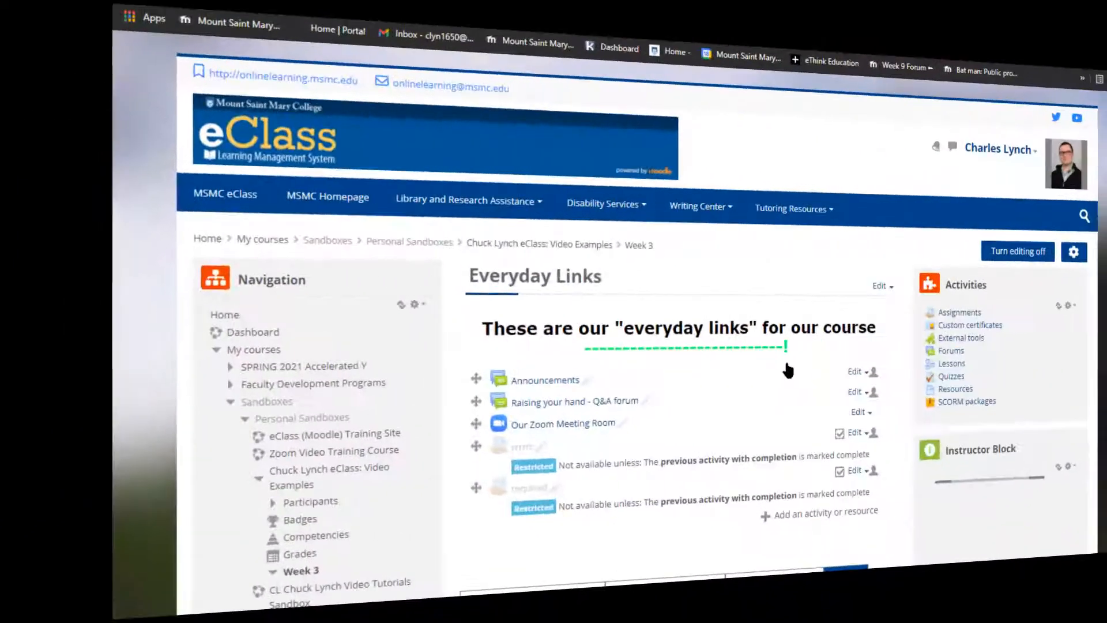
# Open the "Example Business Images for PBL Project 2" folder, view computer-472016_1920.jpg and return to the folder.
pyautogui.scroll(-15, 655, 362)
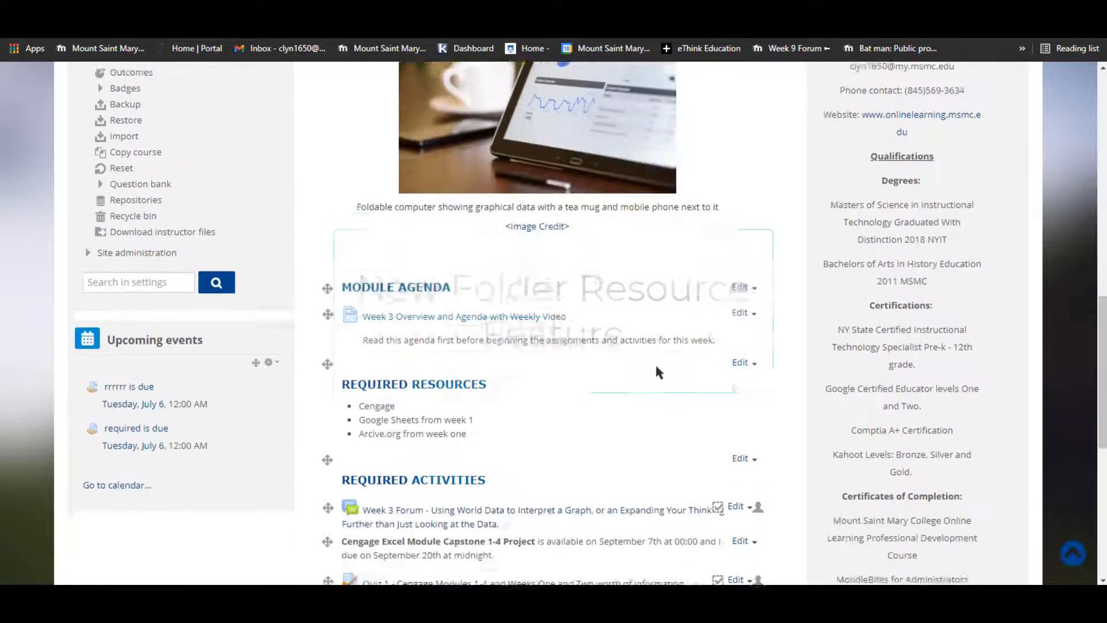
pyautogui.click(491, 245)
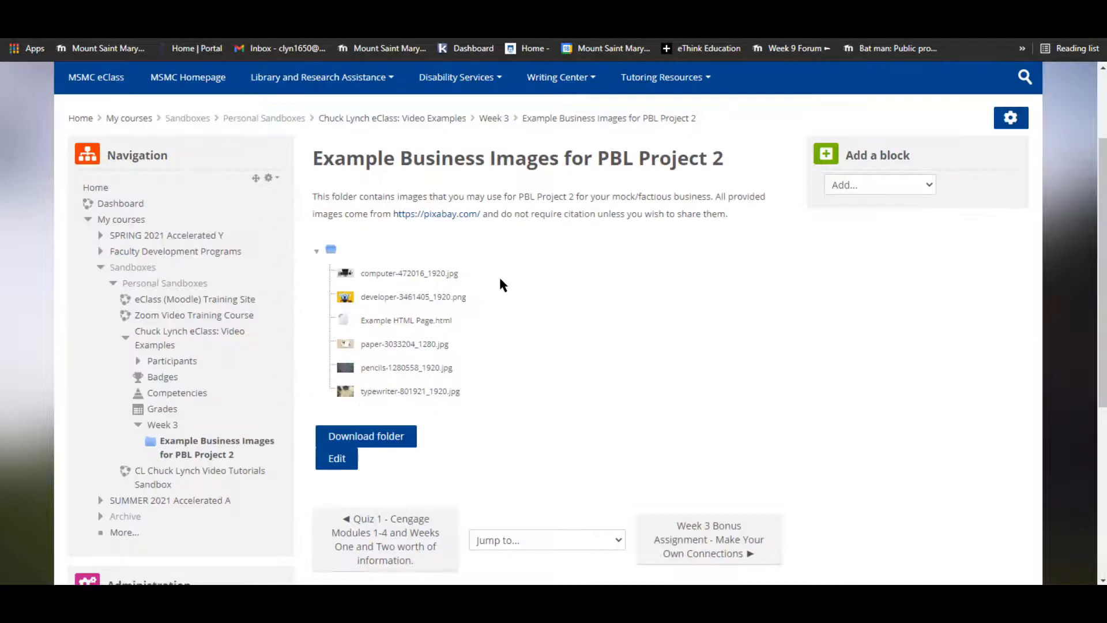
pyautogui.click(419, 275)
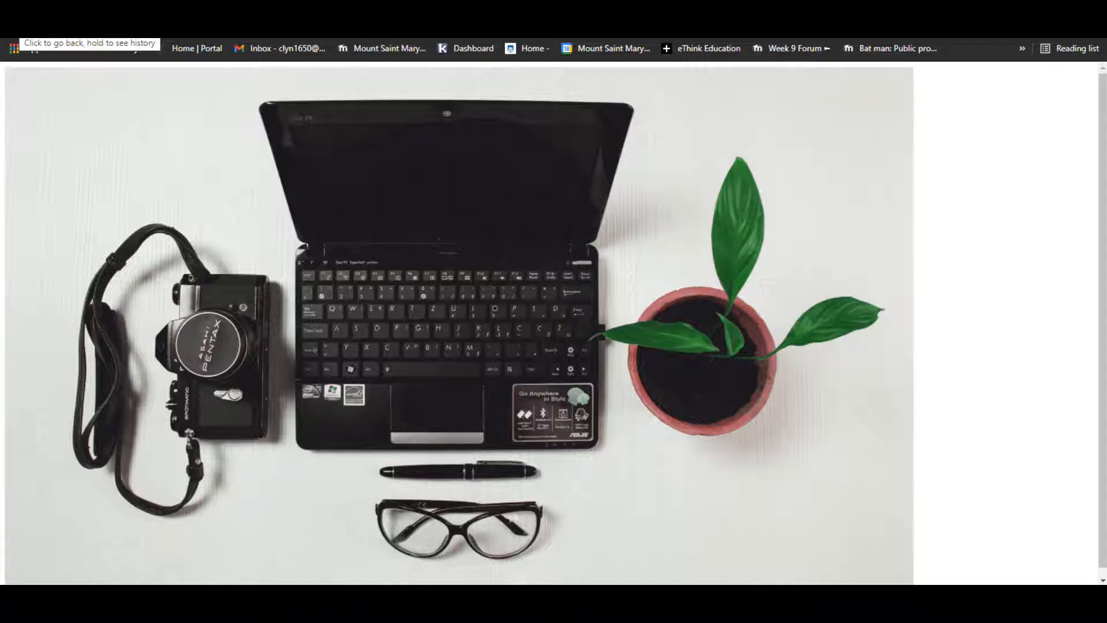
pyautogui.click(12, 28)
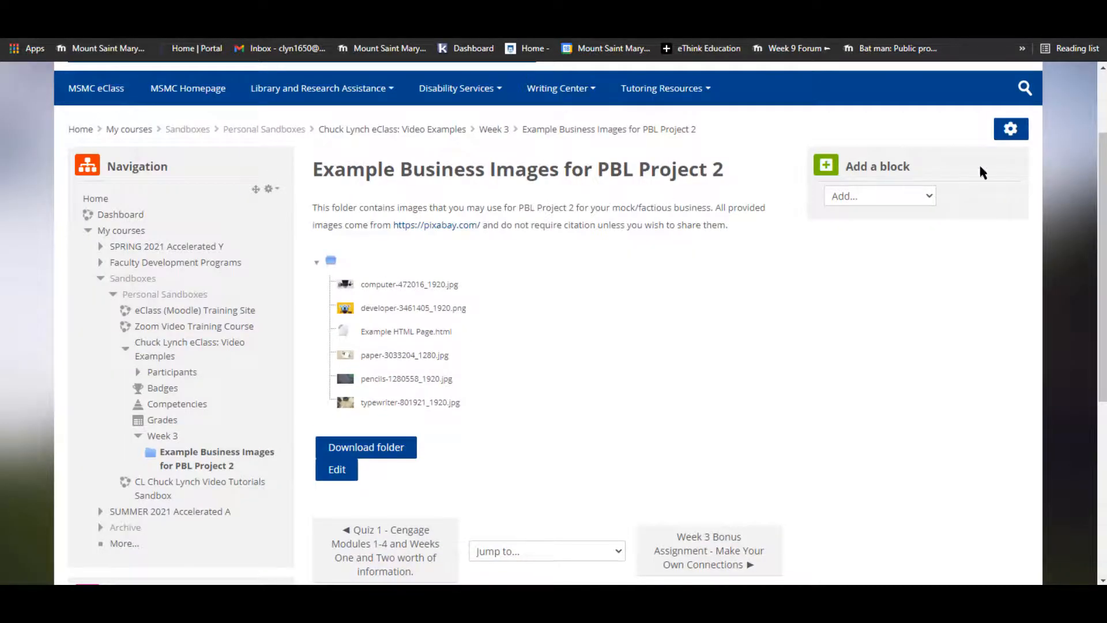
# Open the folder's settings and examine its subfolder, download button and force download options.
pyautogui.click(1010, 128)
pyautogui.click(968, 155)
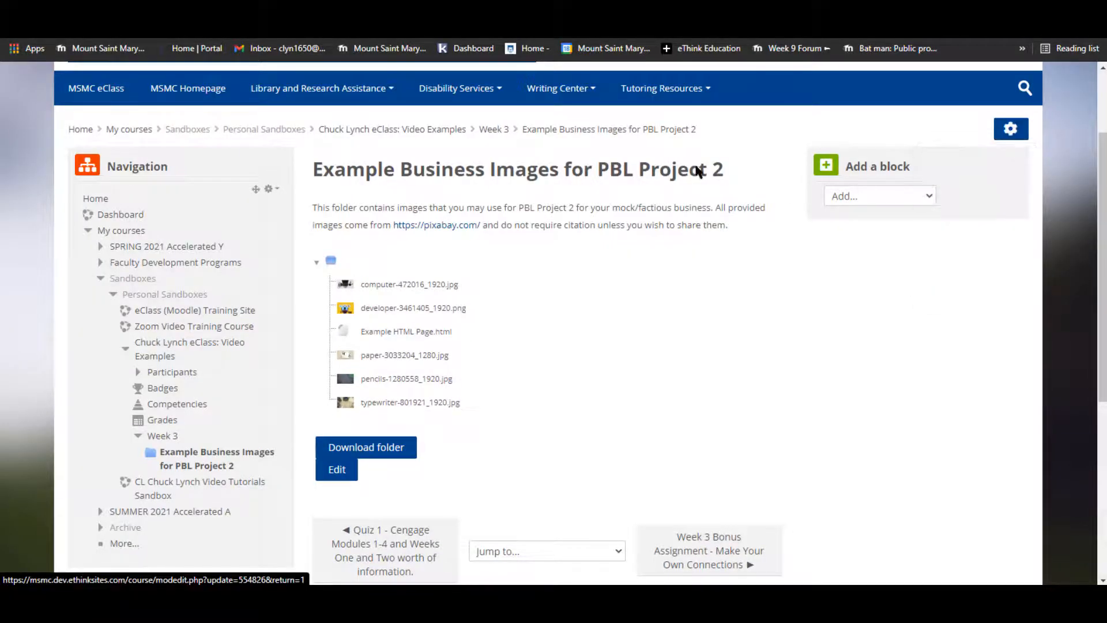
pyautogui.scroll(-3, 376, 262)
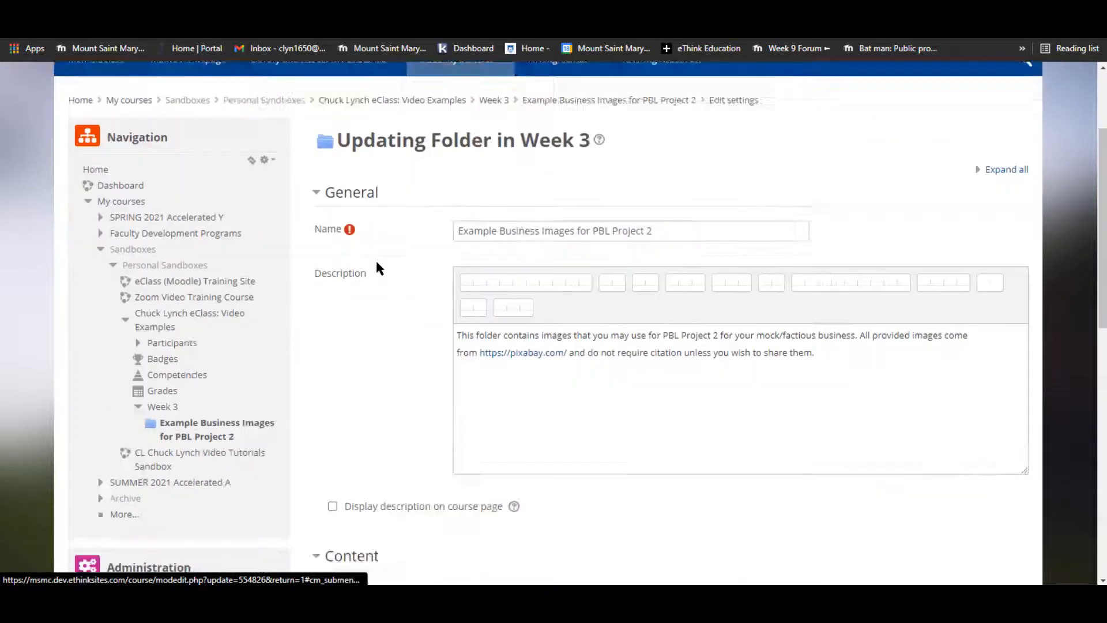
pyautogui.scroll(-10, 410, 282)
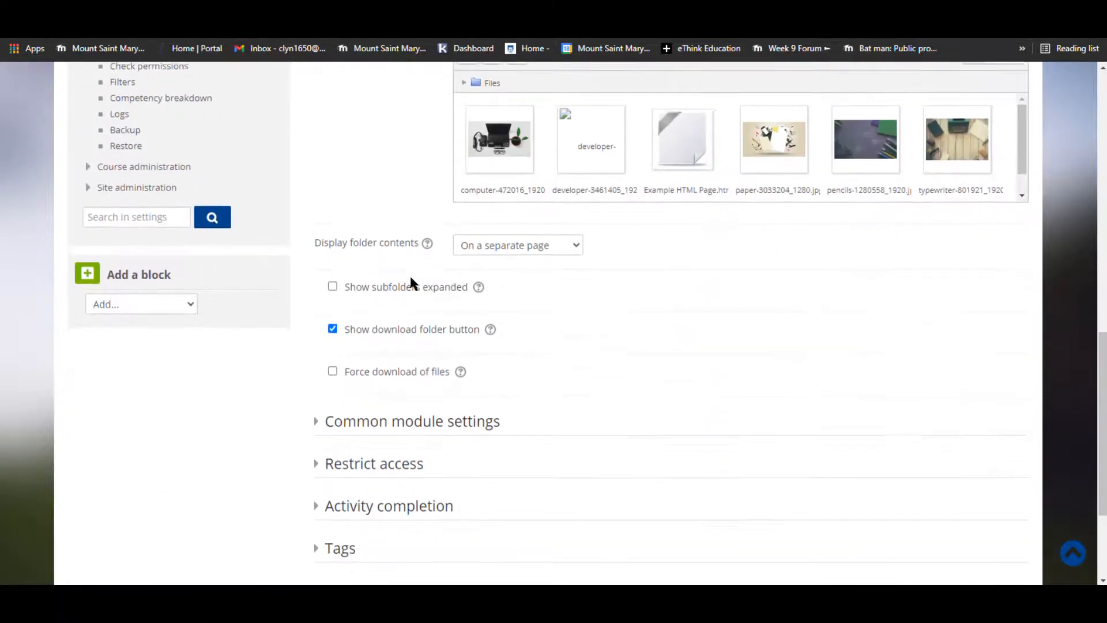
pyautogui.scroll(-1, 411, 282)
pyautogui.scroll(-2, 395, 270)
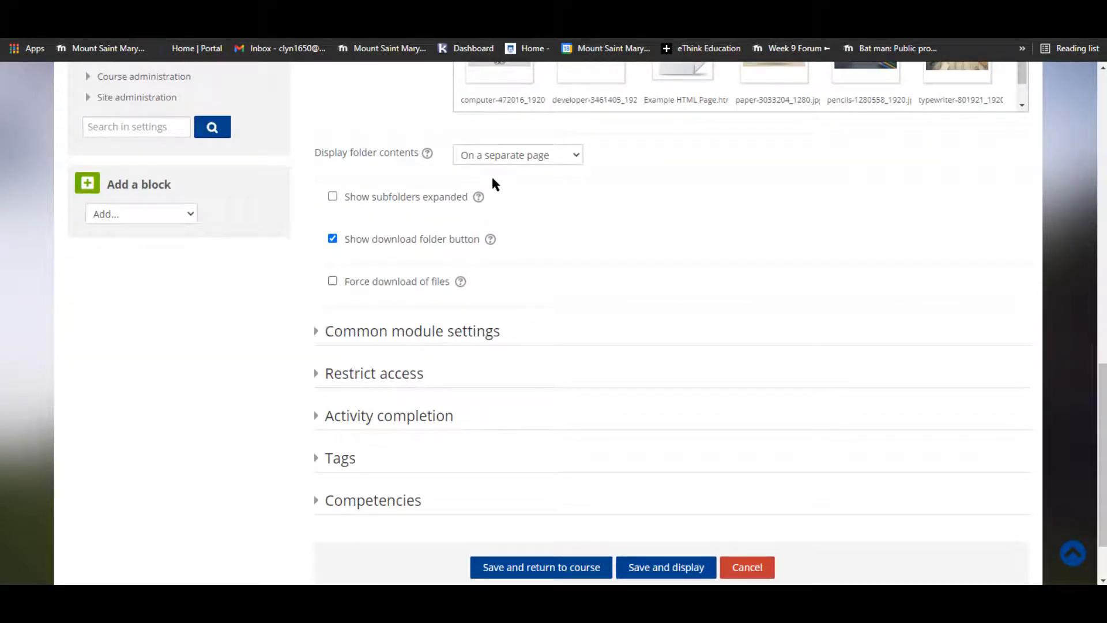
# Keep the folder contents displayed on a separate page, and save and display the folder.
pyautogui.click(569, 156)
pyautogui.click(569, 159)
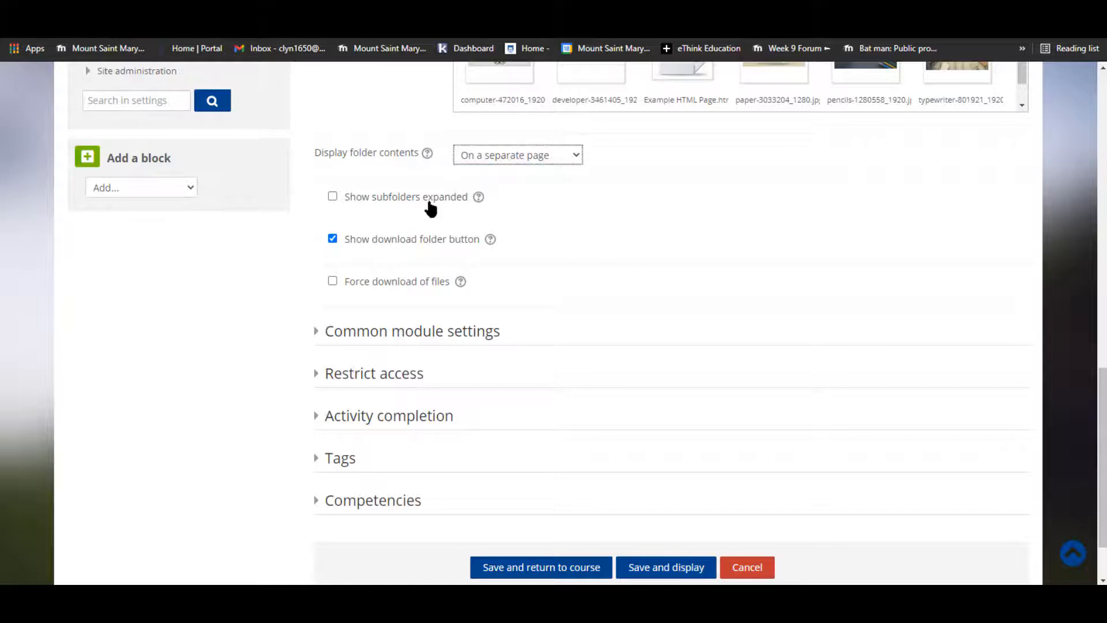
pyautogui.scroll(-2, 566, 332)
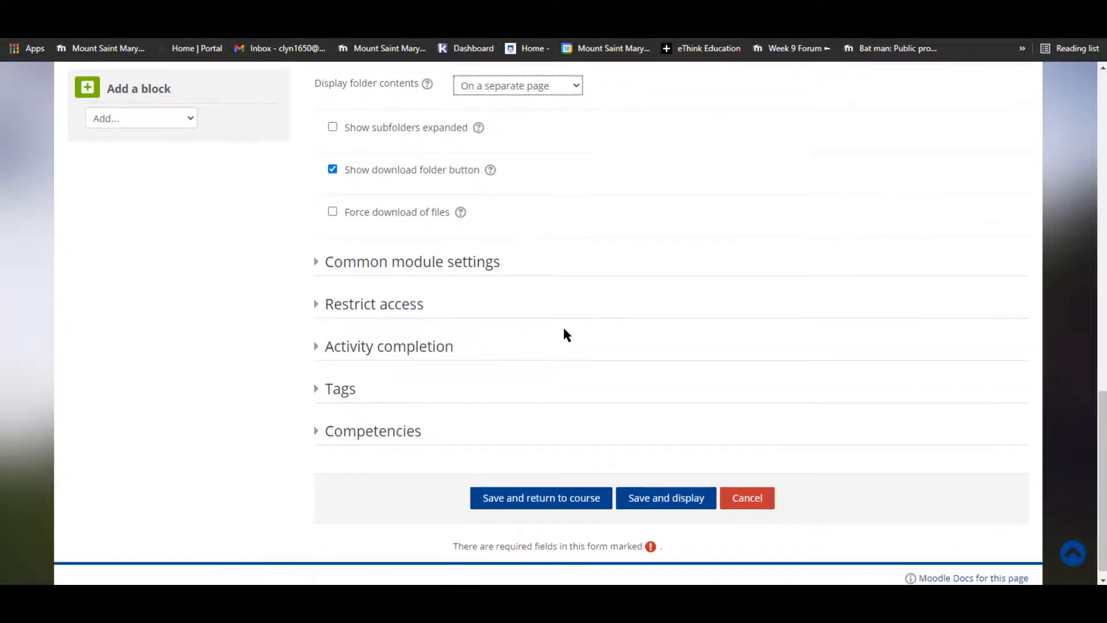
pyautogui.click(683, 500)
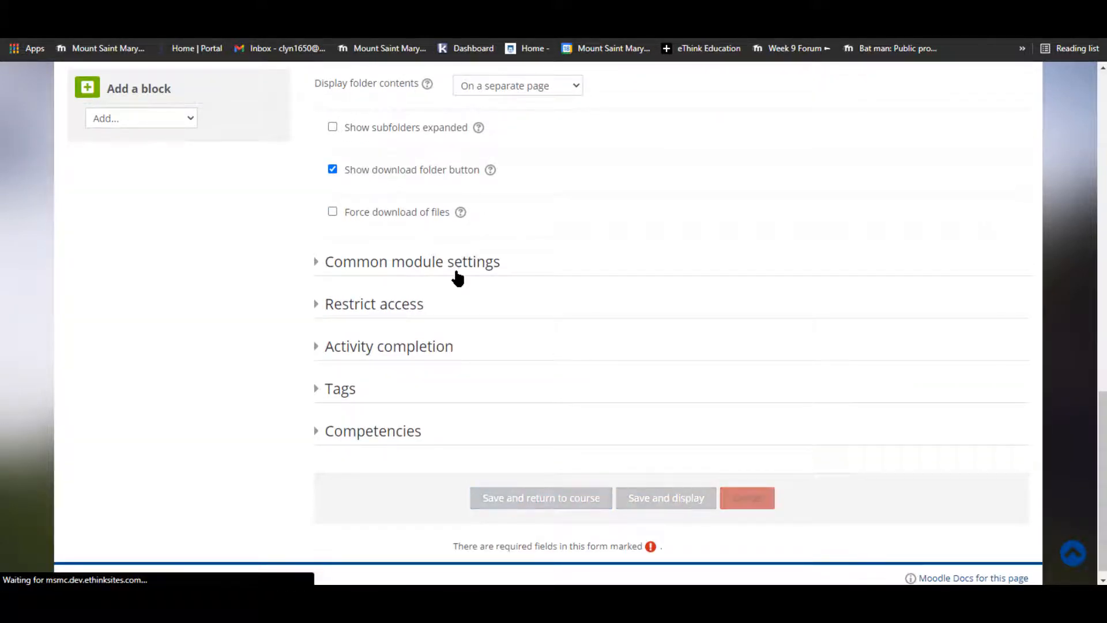
# View paper-3033204_1280.jpg from the folder and return to the file list.
pyautogui.scroll(-2, 432, 341)
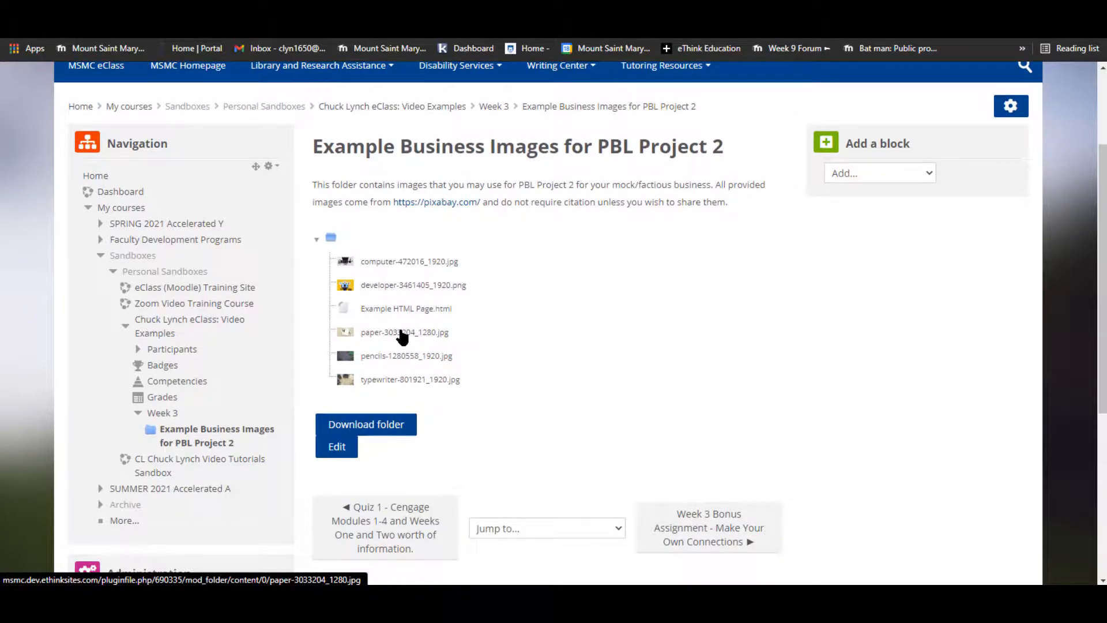
pyautogui.click(400, 334)
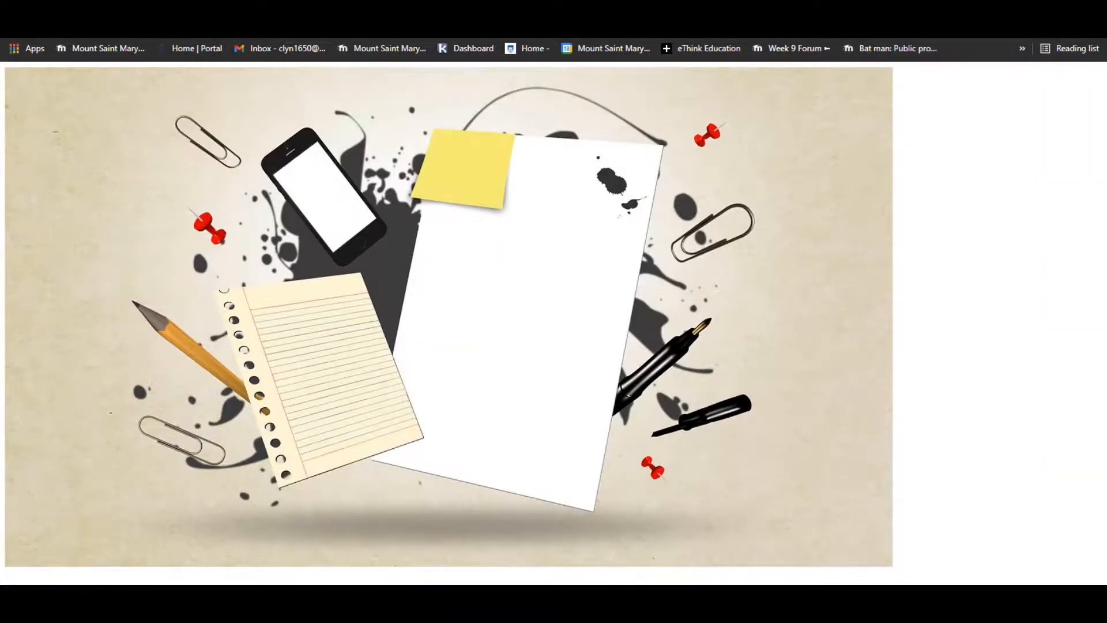
pyautogui.hotkey('alt', 'Left')
# Download the whole "Example Business Images for PBL Project 2" folder as a zip file.
pyautogui.scroll(-4, 534, 251)
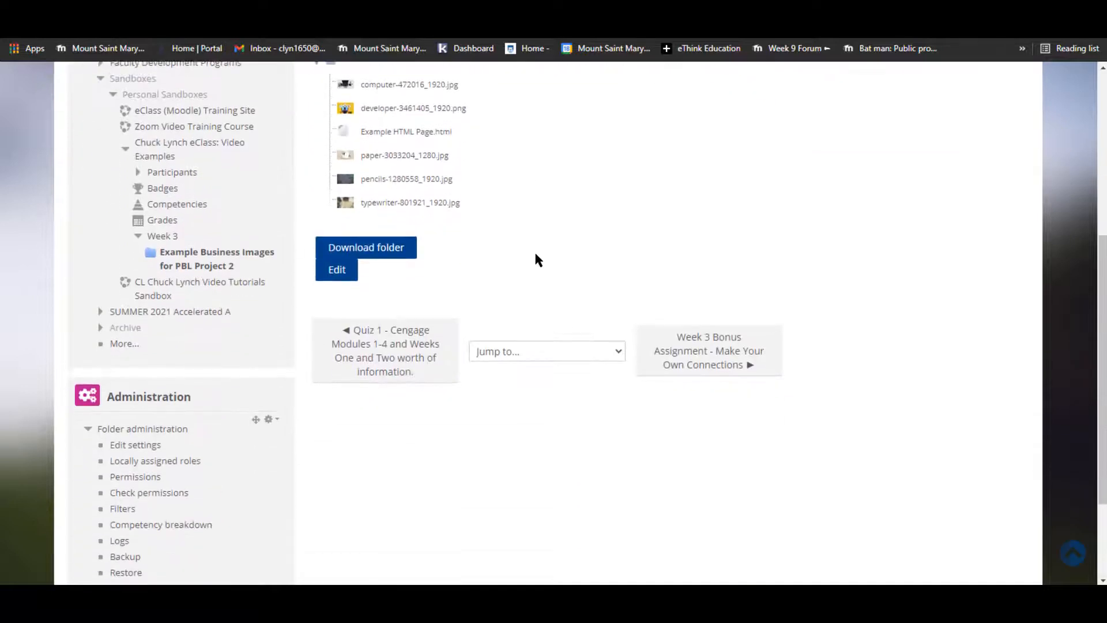
pyautogui.click(382, 231)
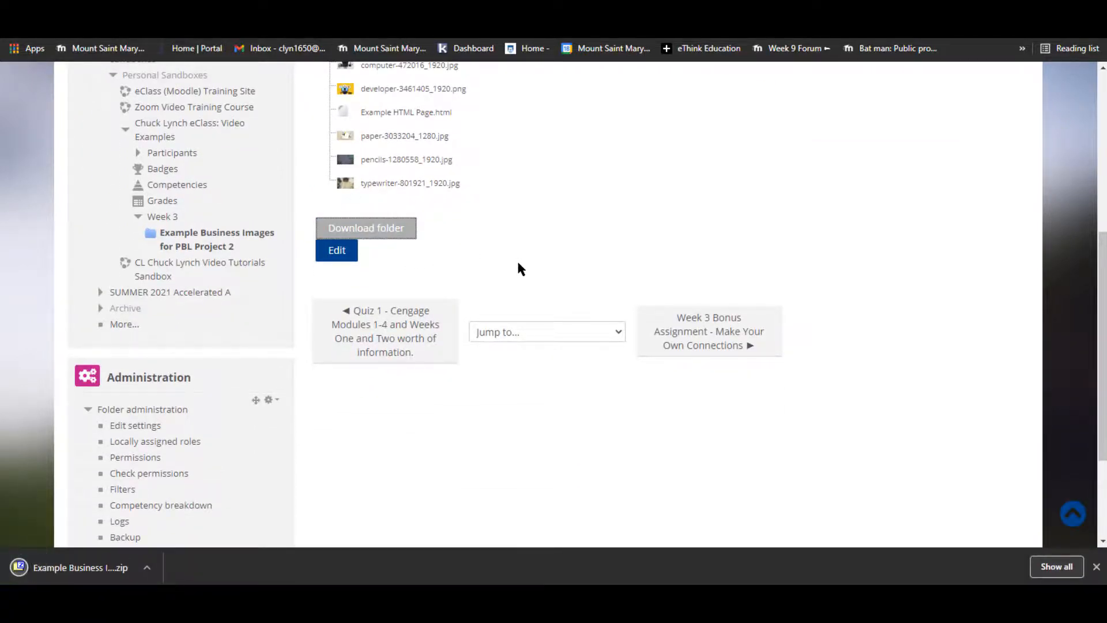
pyautogui.scroll(3, 519, 268)
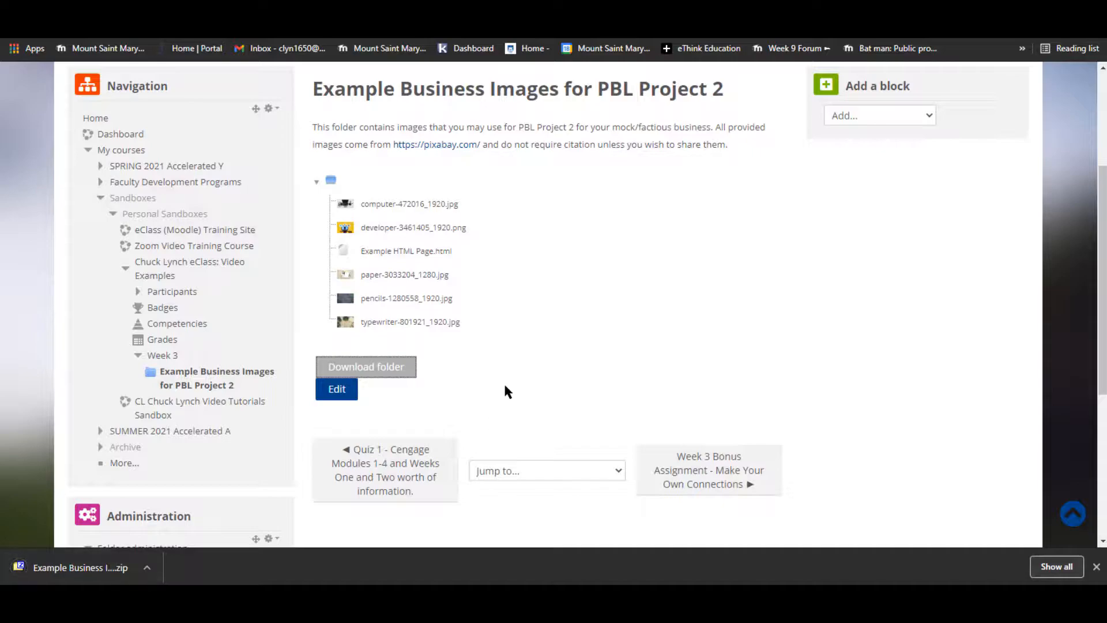
# Return to the Week 3 course page, turn editing off and view the Week 3 section.
pyautogui.scroll(4, 507, 391)
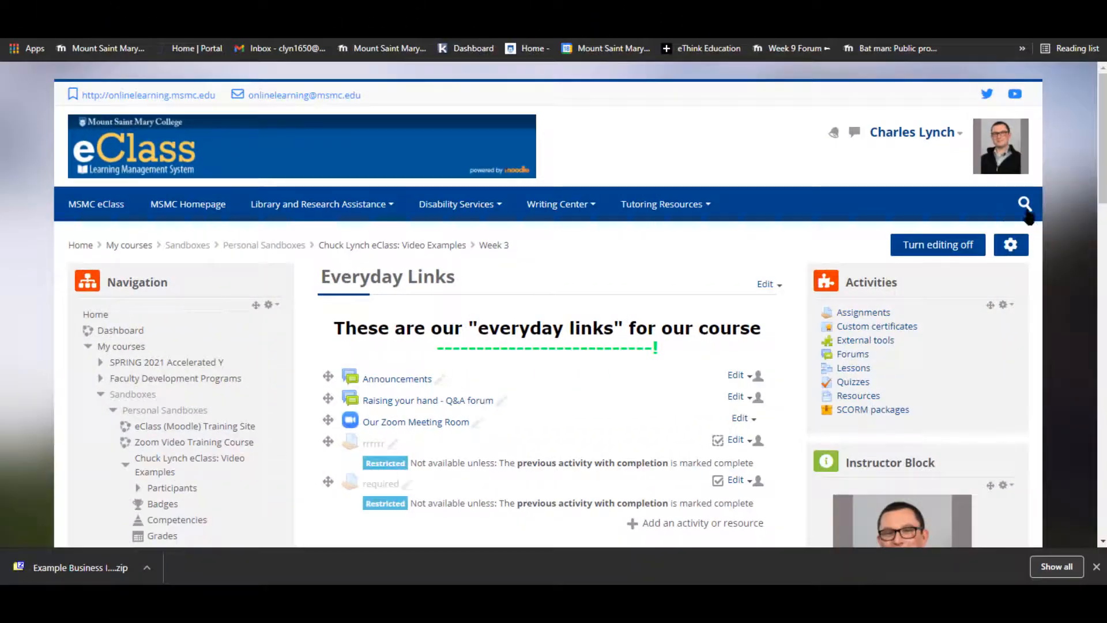
pyautogui.click(979, 253)
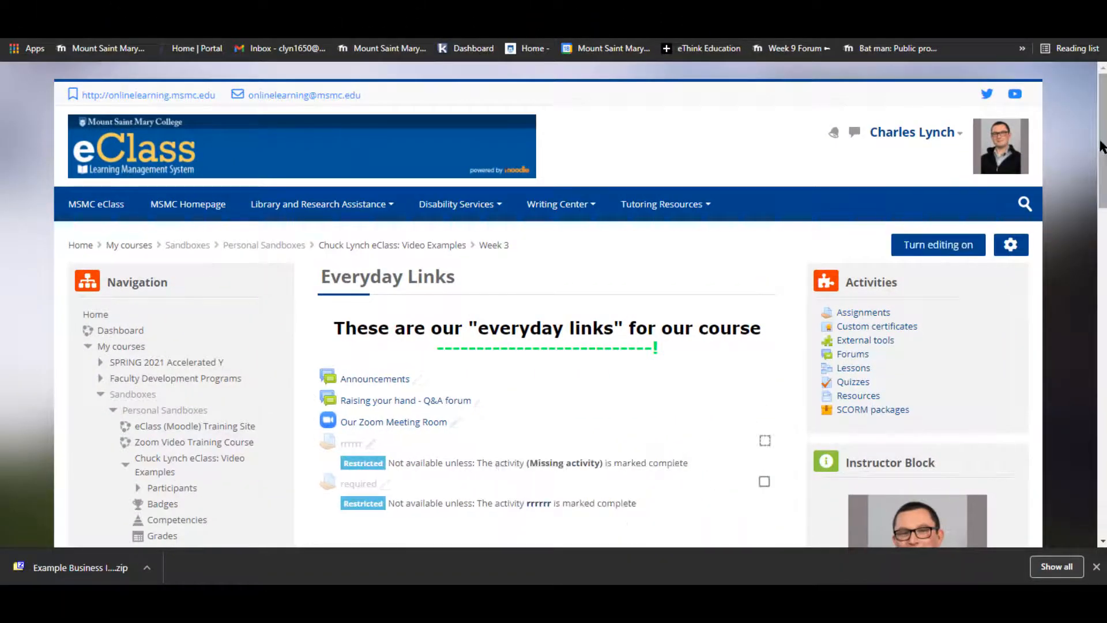
pyautogui.moveTo(1101, 149); pyautogui.dragTo(1097, 263)
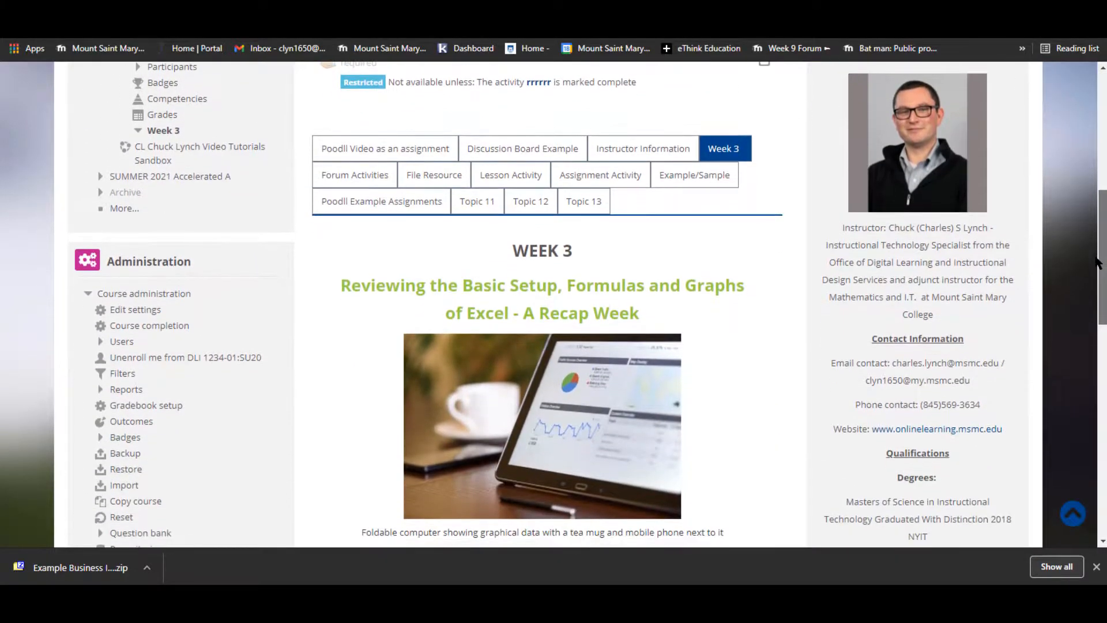